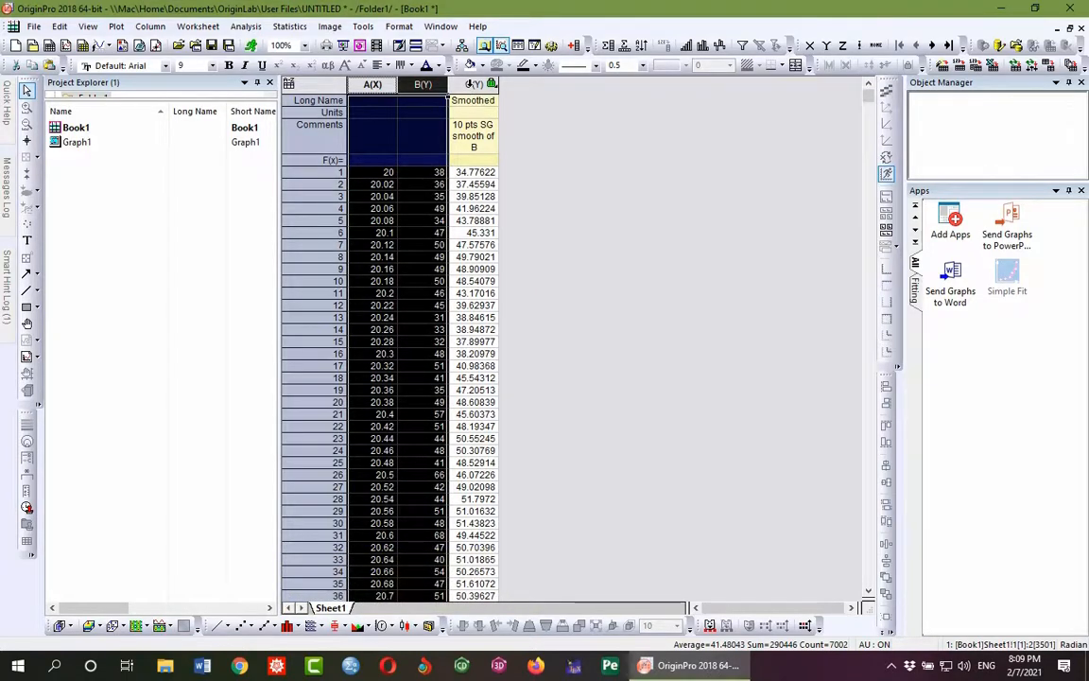
Step: Copy the A(X) column together with the smoothed C(Y) column from Book1
{"action": "left_click", "coordinate": [471, 85]}
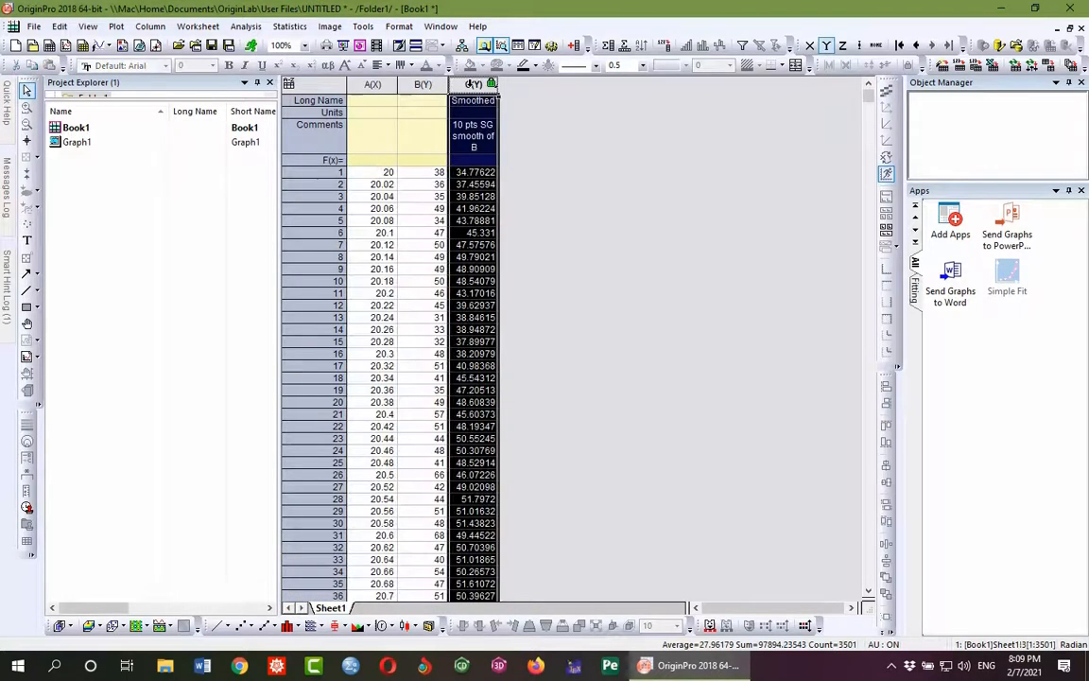
{"action": "left_click", "coordinate": [375, 86]}
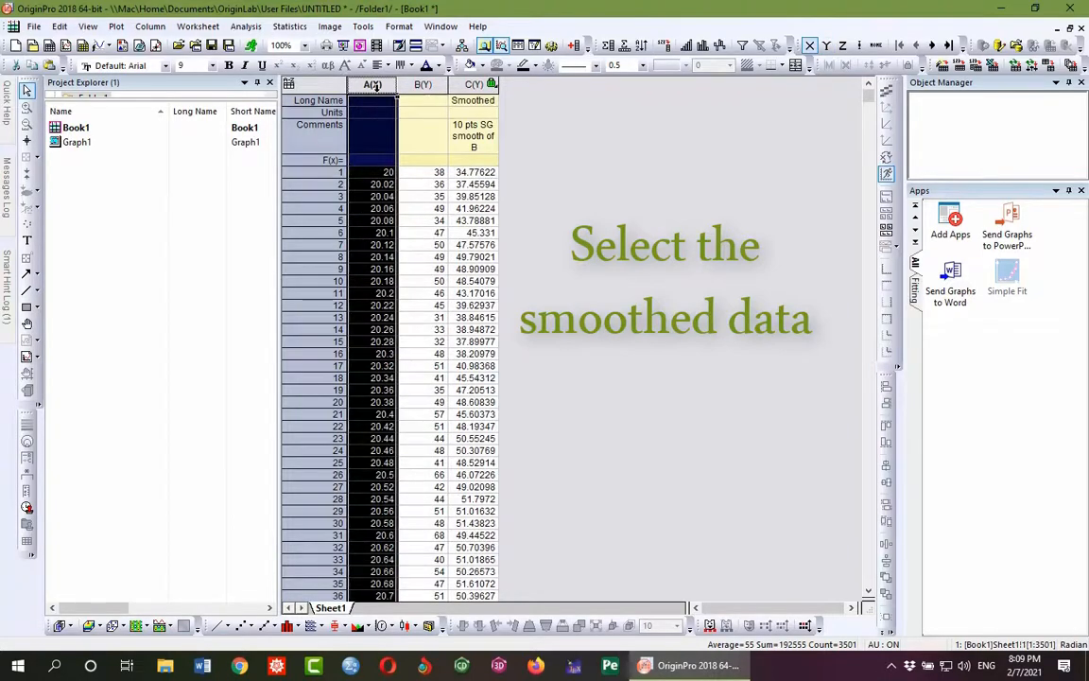
{"action": "left_click", "coordinate": [473, 85], "text": "ctrl"}
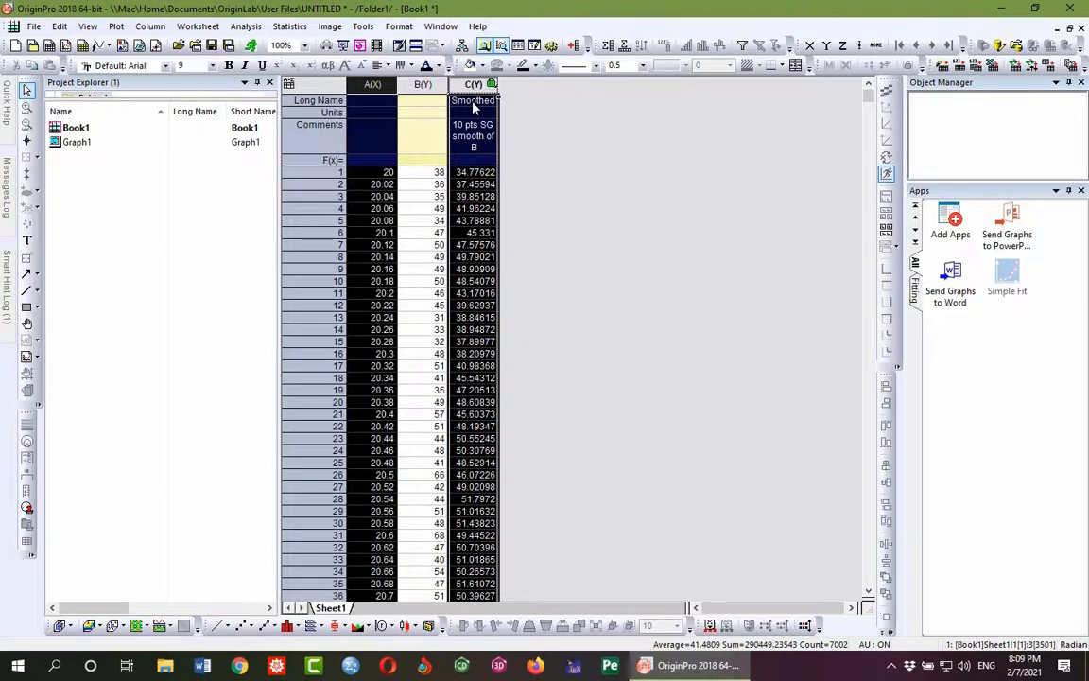
{"action": "right_click", "coordinate": [476, 108]}
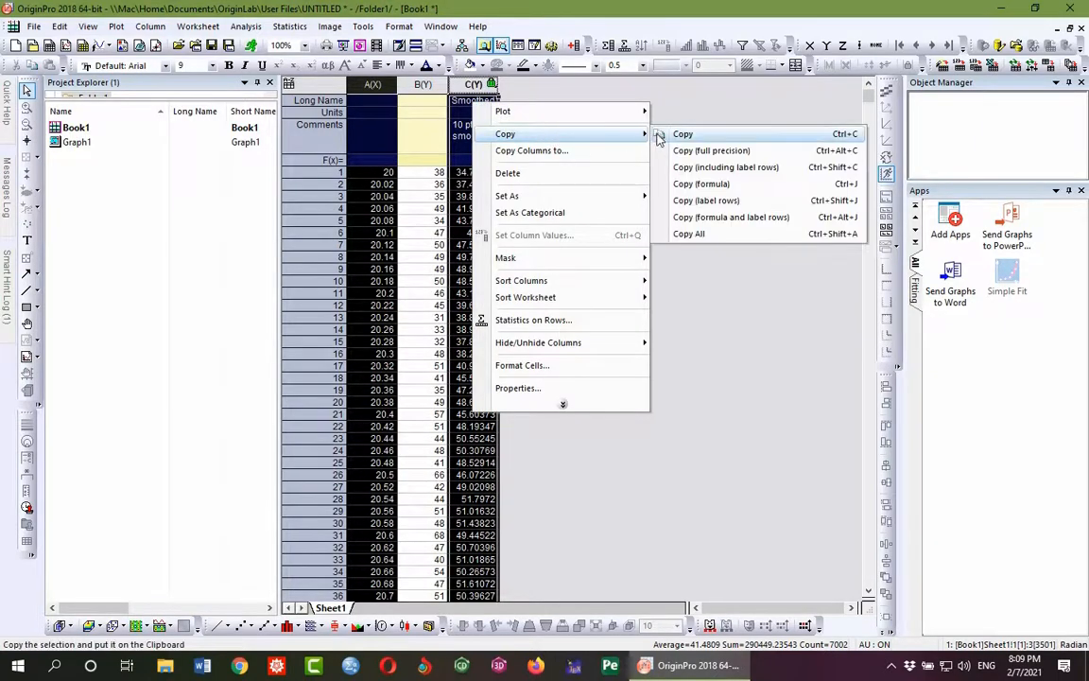
{"action": "left_click", "coordinate": [682, 133]}
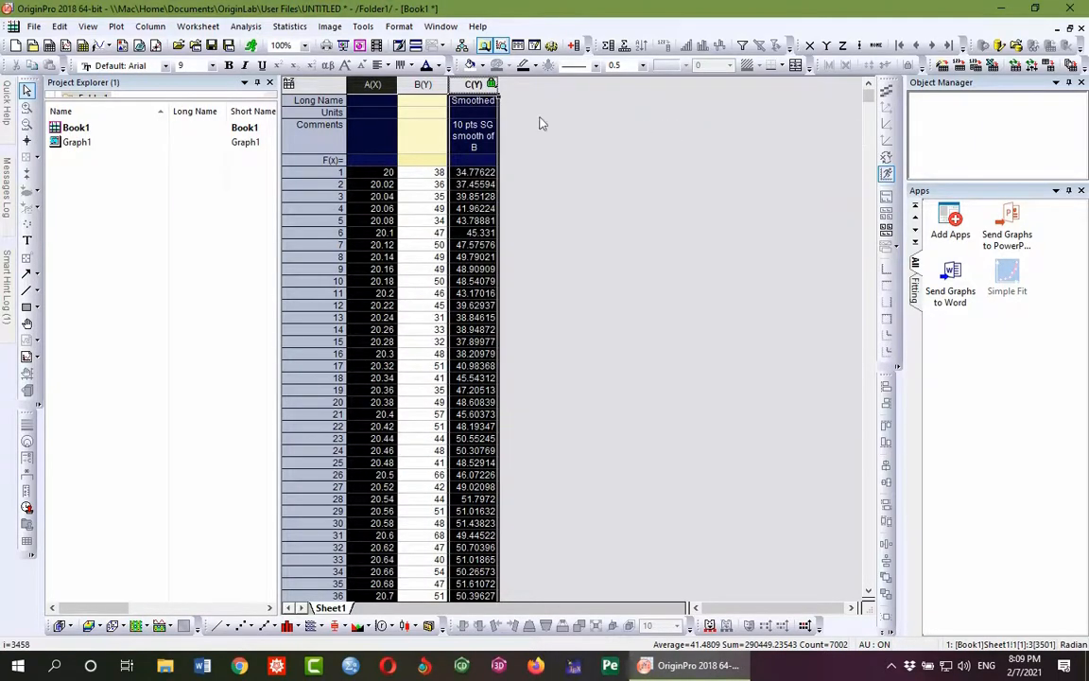
Step: Create a new workbook and paste the copied data starting at the first row of column A(X)
{"action": "left_click", "coordinate": [61, 46]}
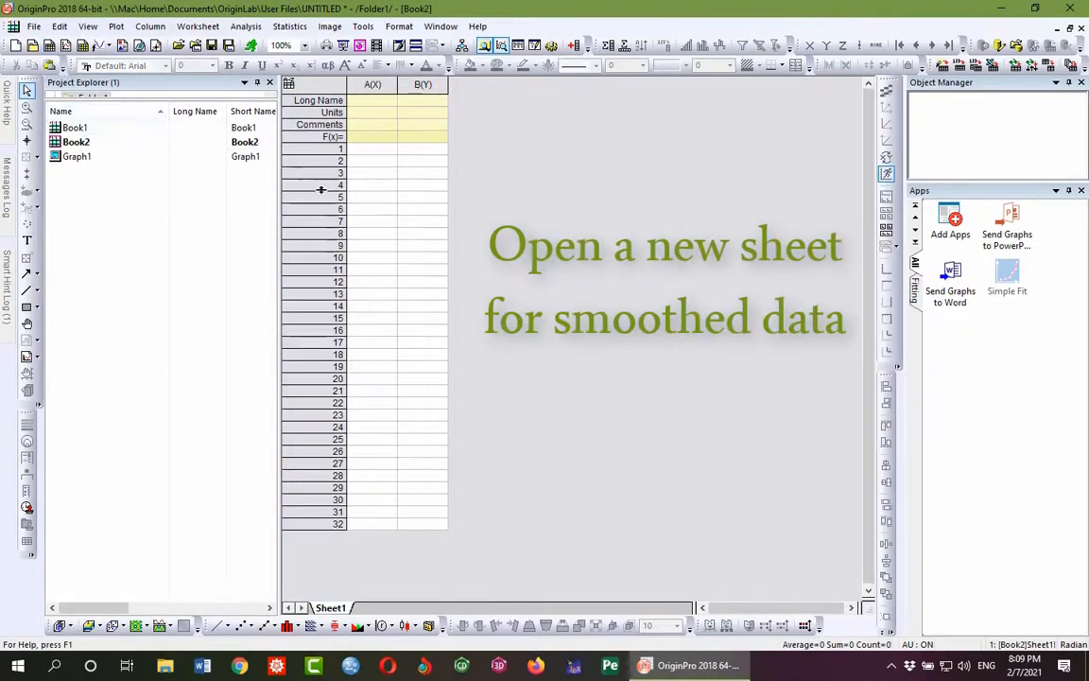
{"action": "left_click", "coordinate": [374, 151]}
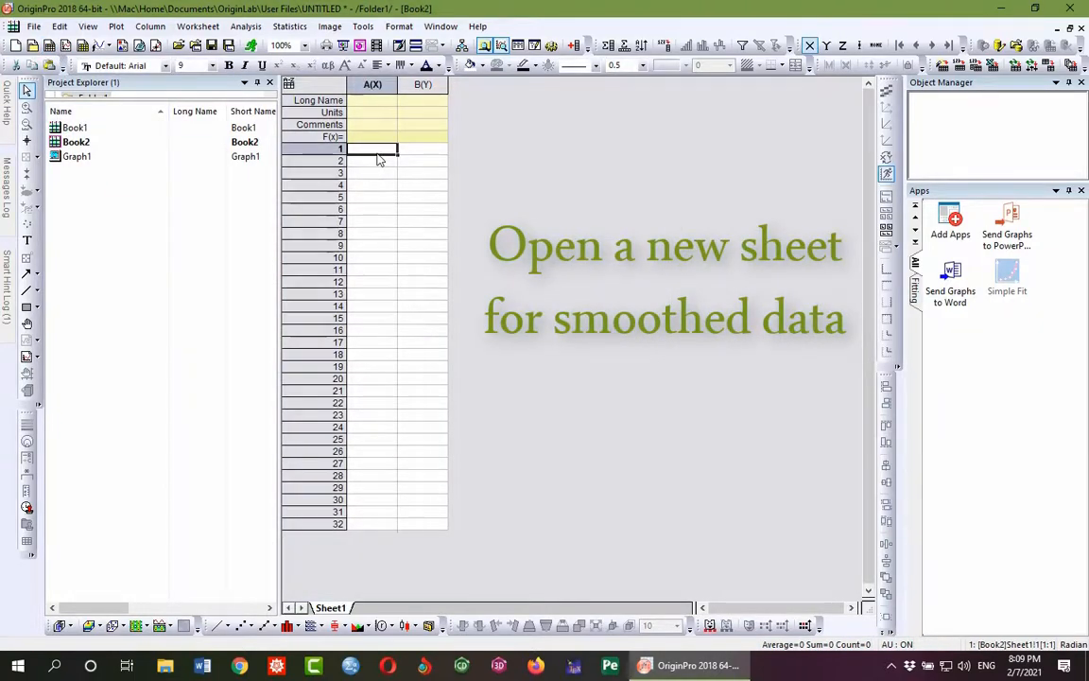
{"action": "right_click", "coordinate": [378, 158]}
{"action": "left_click", "coordinate": [413, 212]}
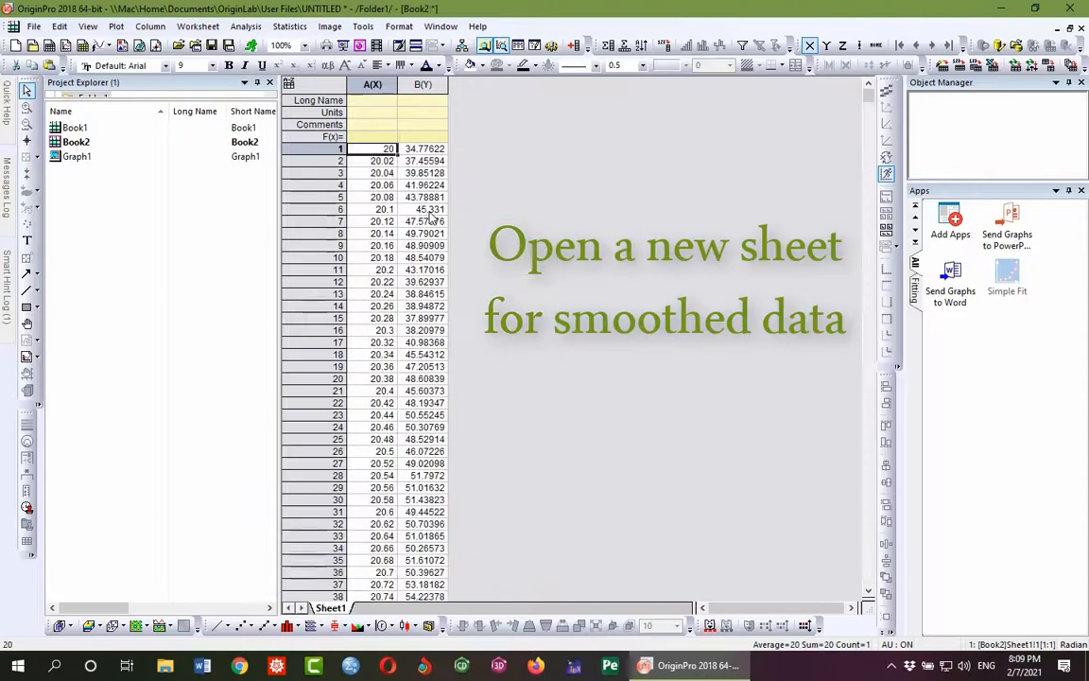
Step: Plot both columns of the pasted smoothed data as a line graph and open the Peak Analyzer dialog for it
{"action": "key", "text": "ctrl+a"}
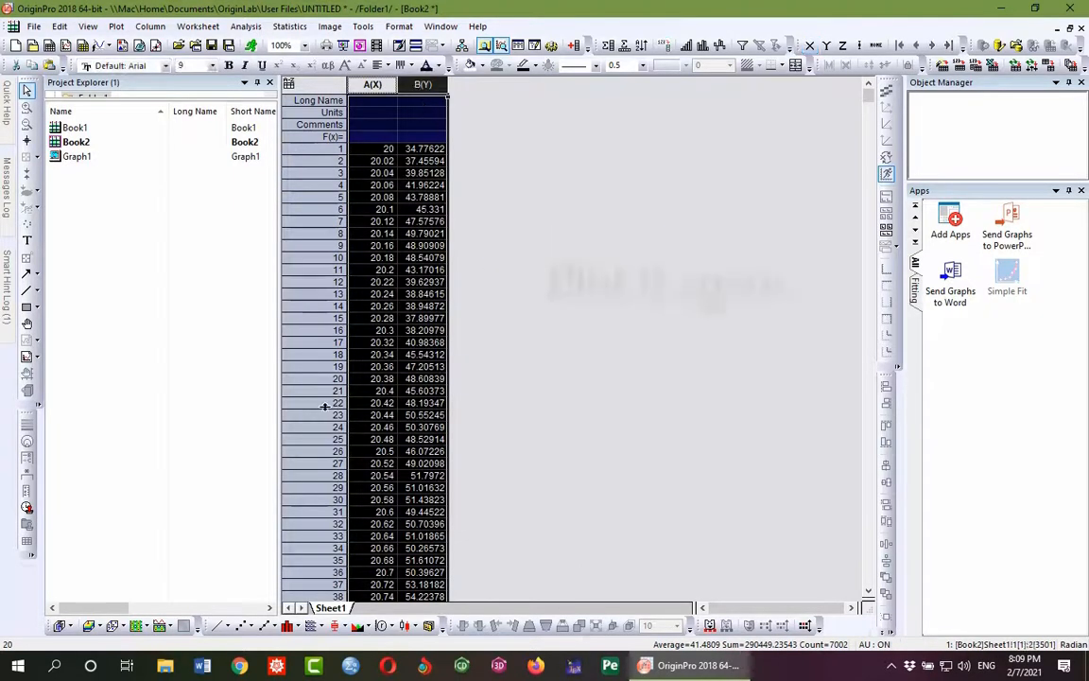
{"action": "left_click", "coordinate": [219, 627]}
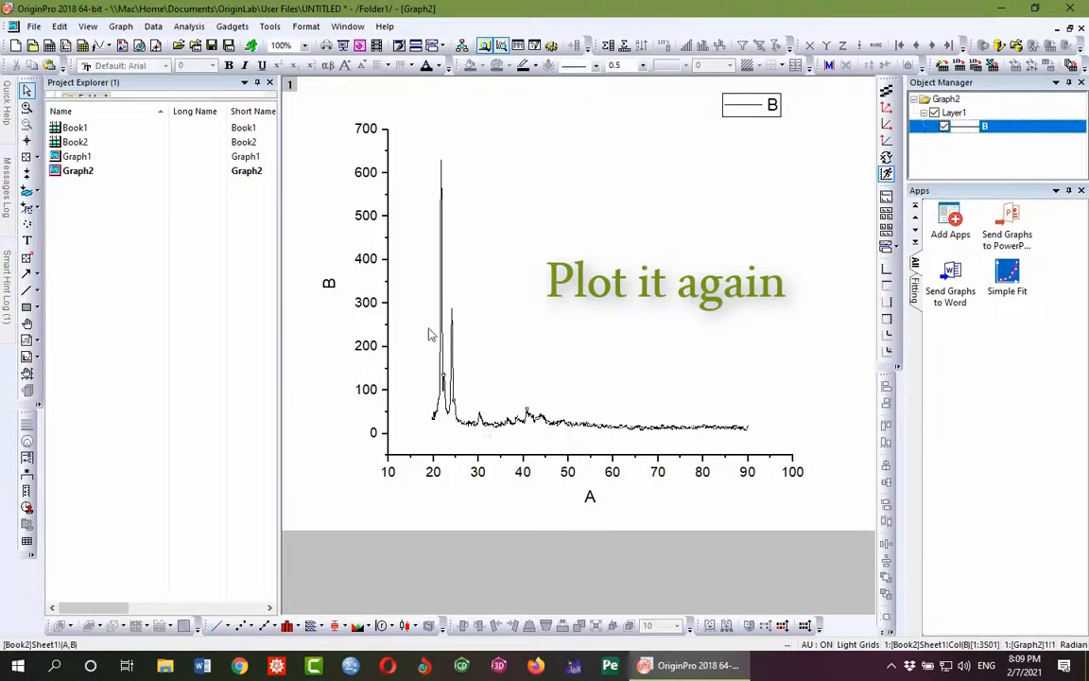
{"action": "left_click", "coordinate": [189, 26]}
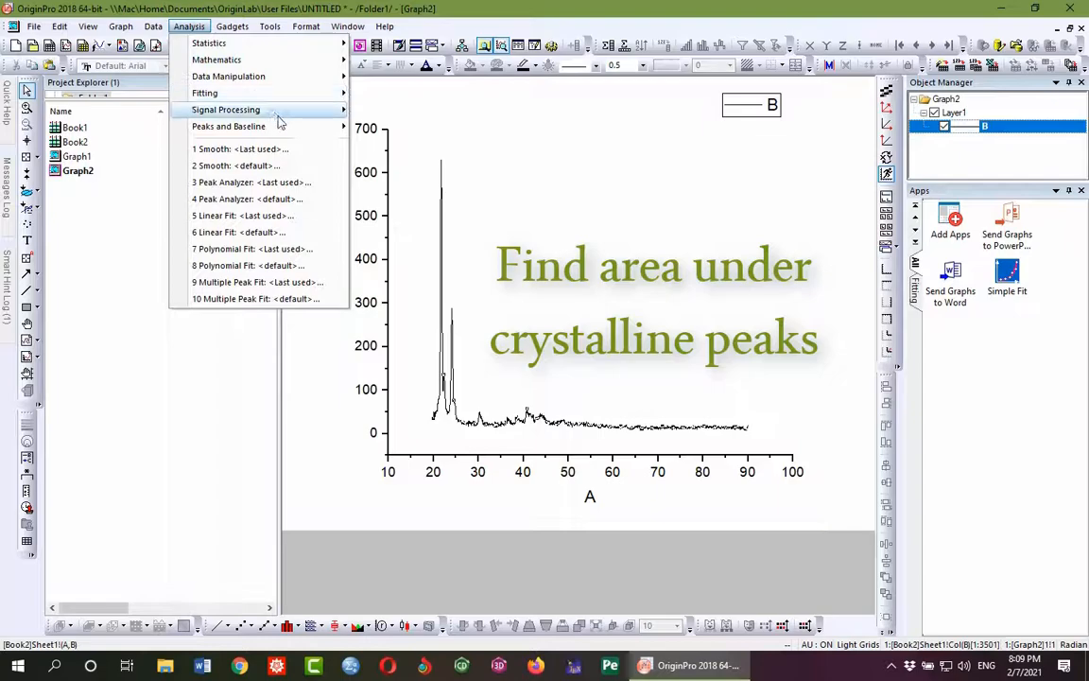
{"action": "mouse_move", "coordinate": [291, 132]}
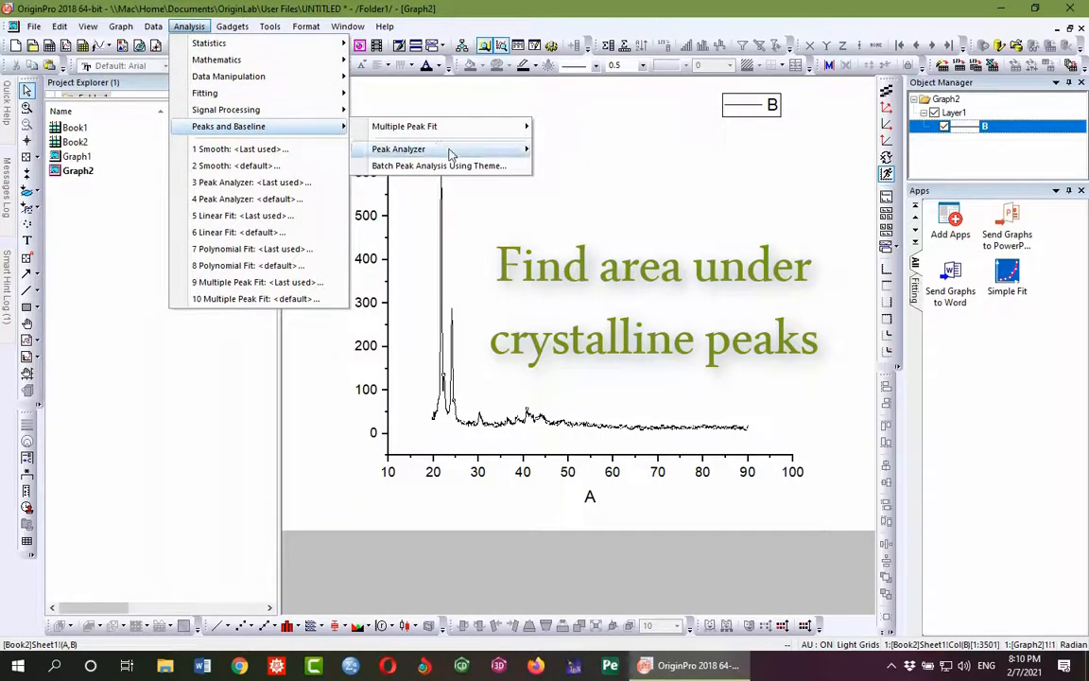
{"action": "mouse_move", "coordinate": [450, 153]}
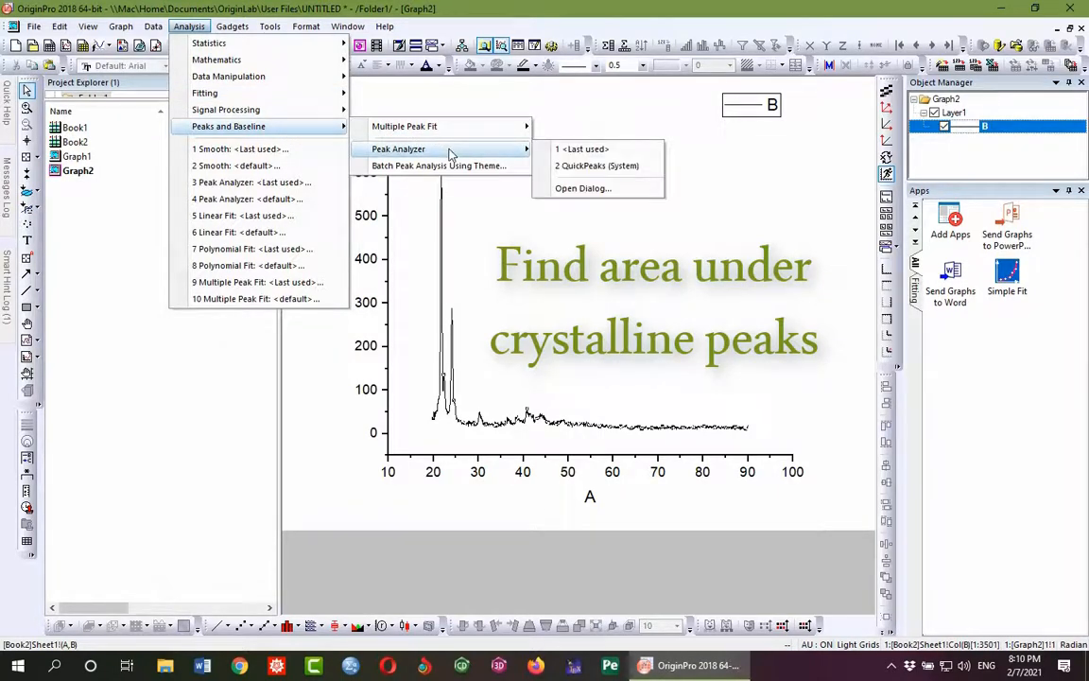
{"action": "left_click", "coordinate": [599, 192]}
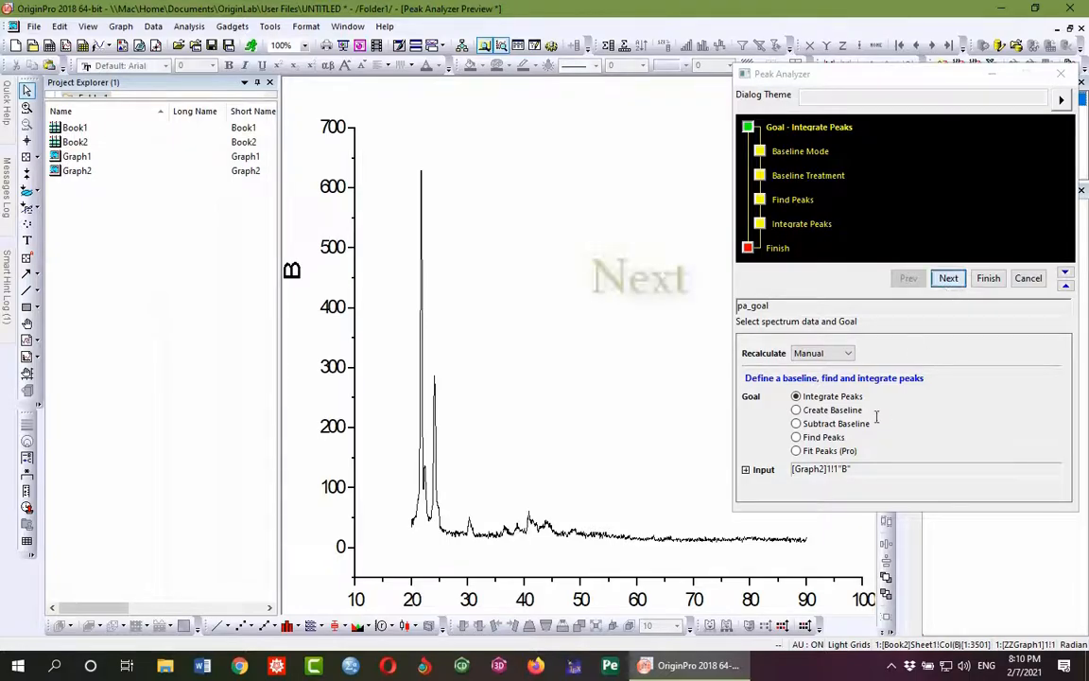
Step: Keep Integrate Peaks as the goal and define a constant custom baseline at Y = 12
{"action": "left_click", "coordinate": [948, 278]}
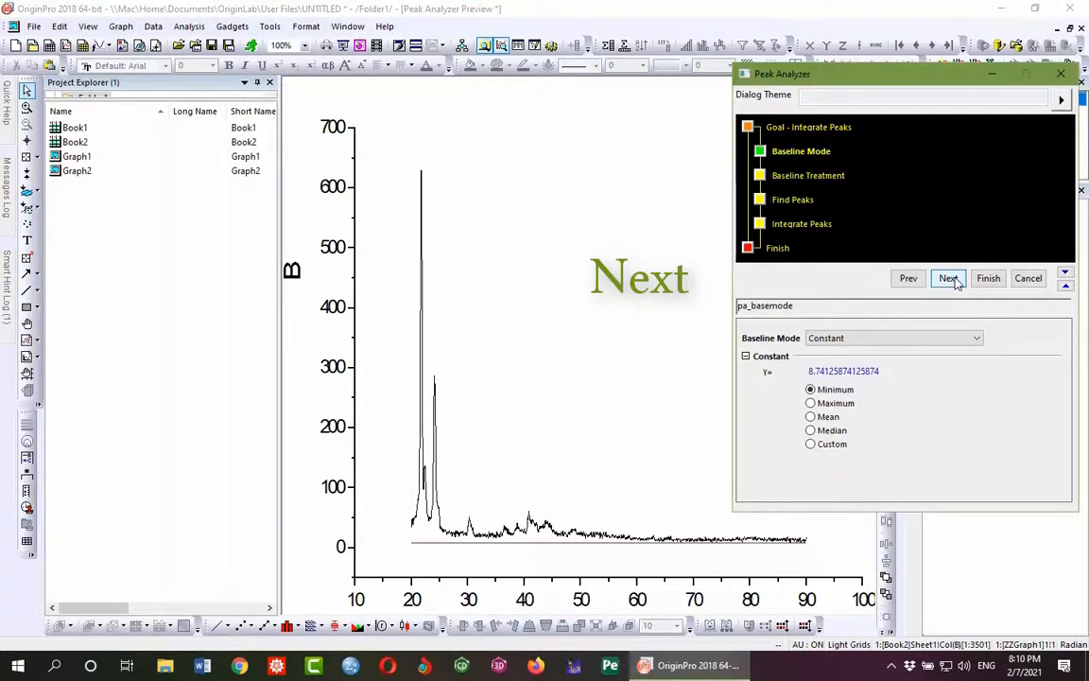
{"action": "left_click", "coordinate": [810, 444]}
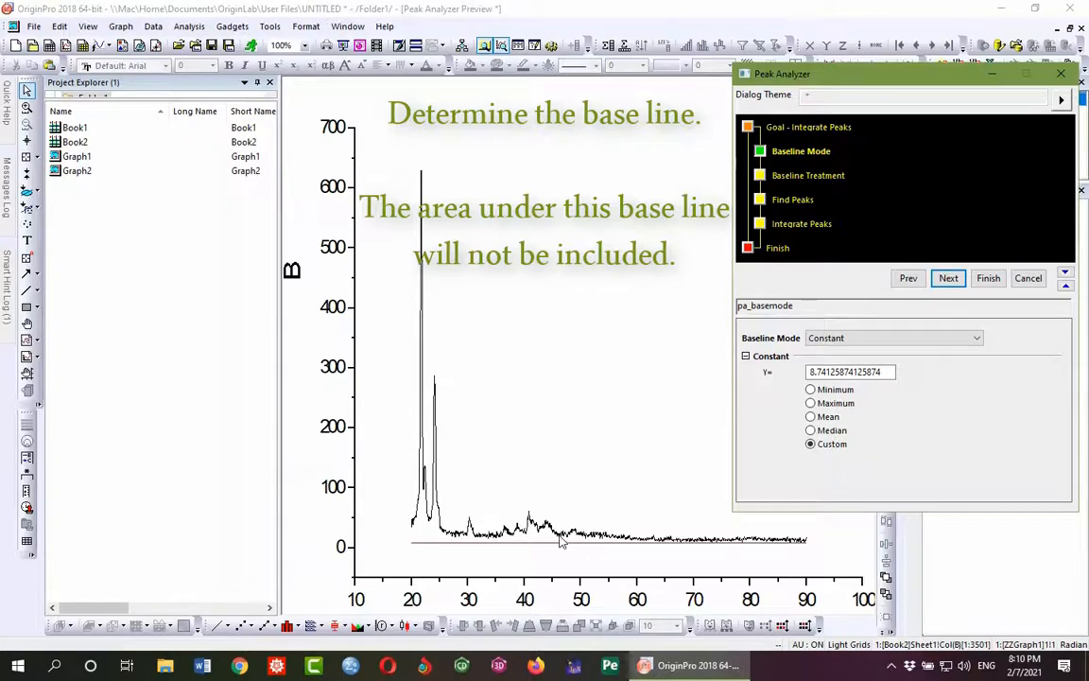
{"action": "double_click", "coordinate": [856, 375]}
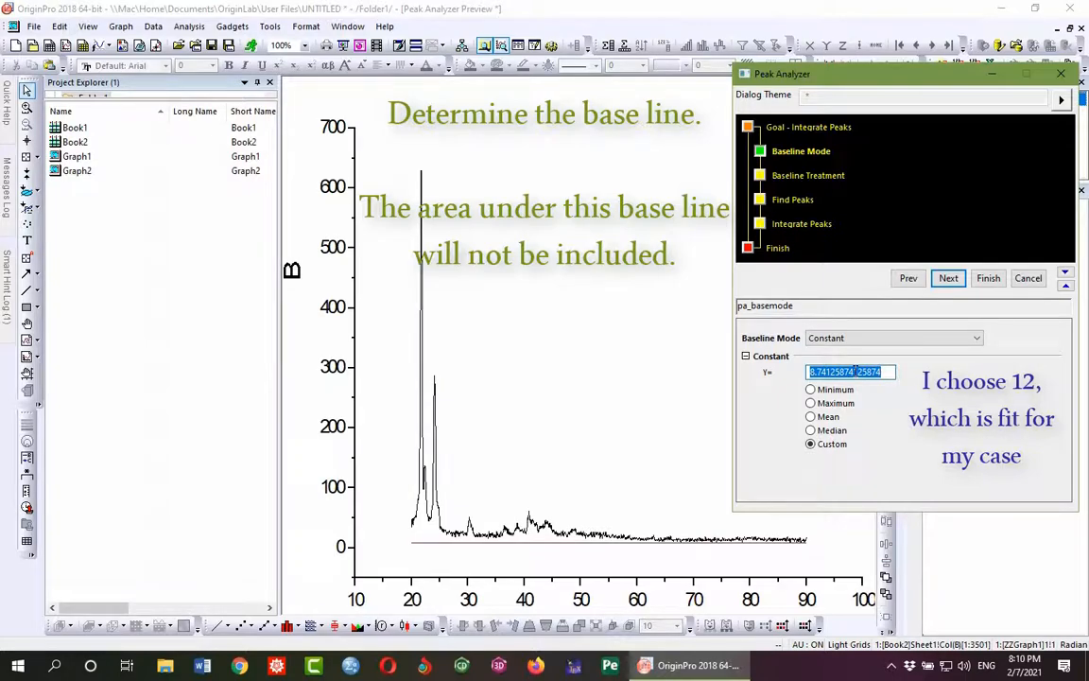
{"action": "type", "text": "9"}
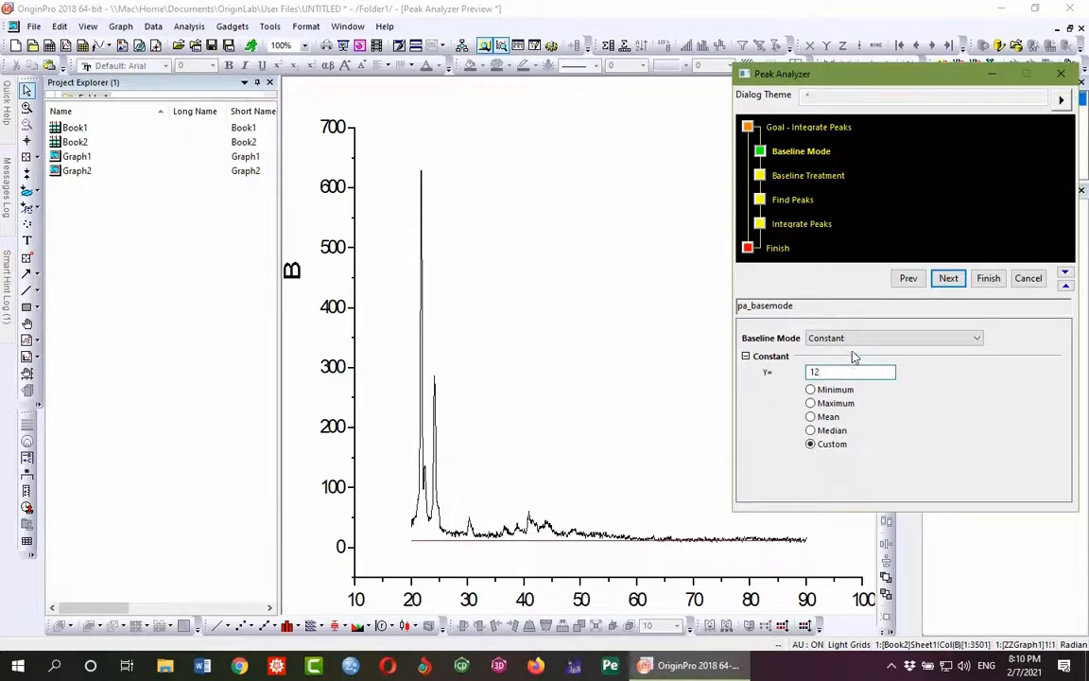
{"action": "left_click", "coordinate": [948, 278]}
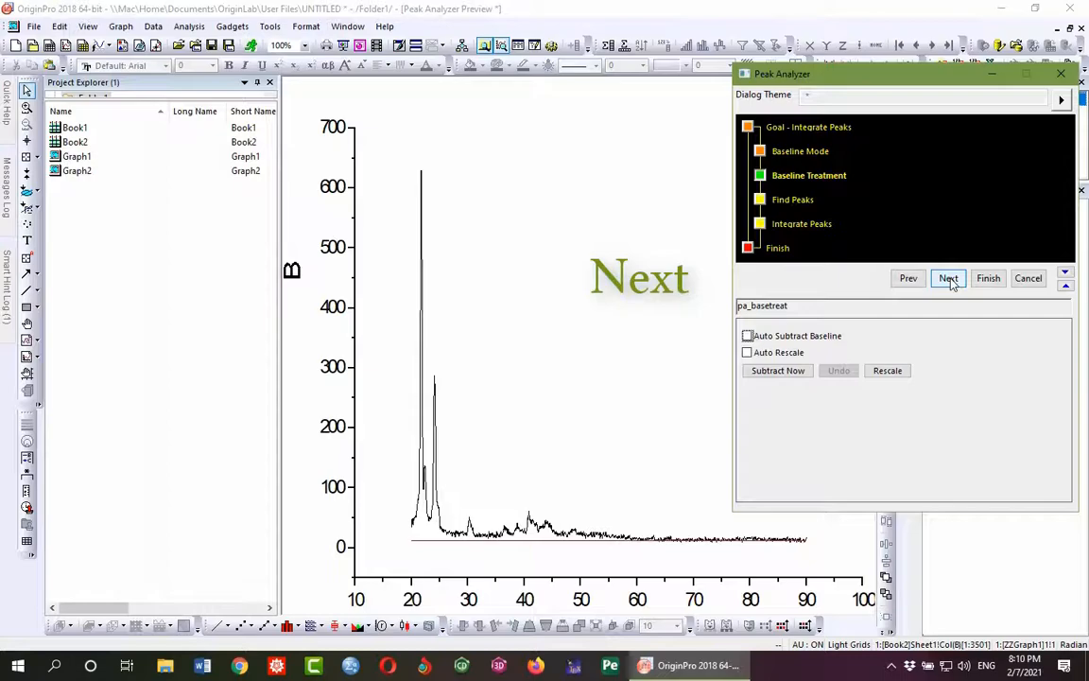
Step: Disable automatic peak finding and manually add the two crystalline peaks at about 21.8 and 24.09 on the x-axis
{"action": "left_click", "coordinate": [948, 277]}
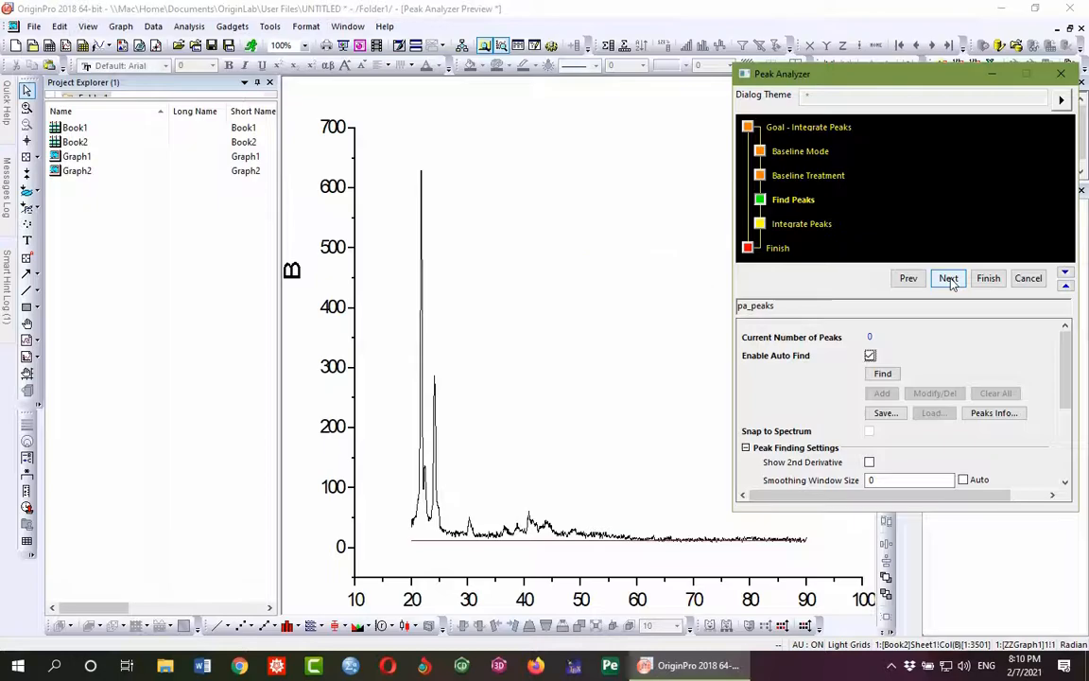
{"action": "left_click", "coordinate": [870, 356]}
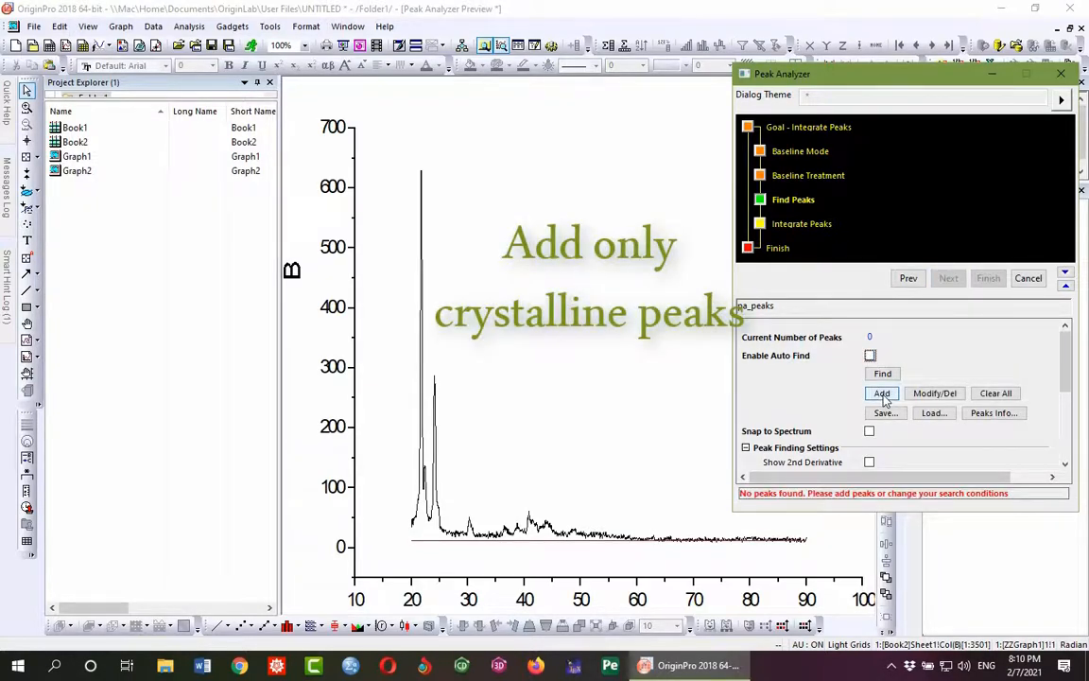
{"action": "left_click", "coordinate": [882, 395]}
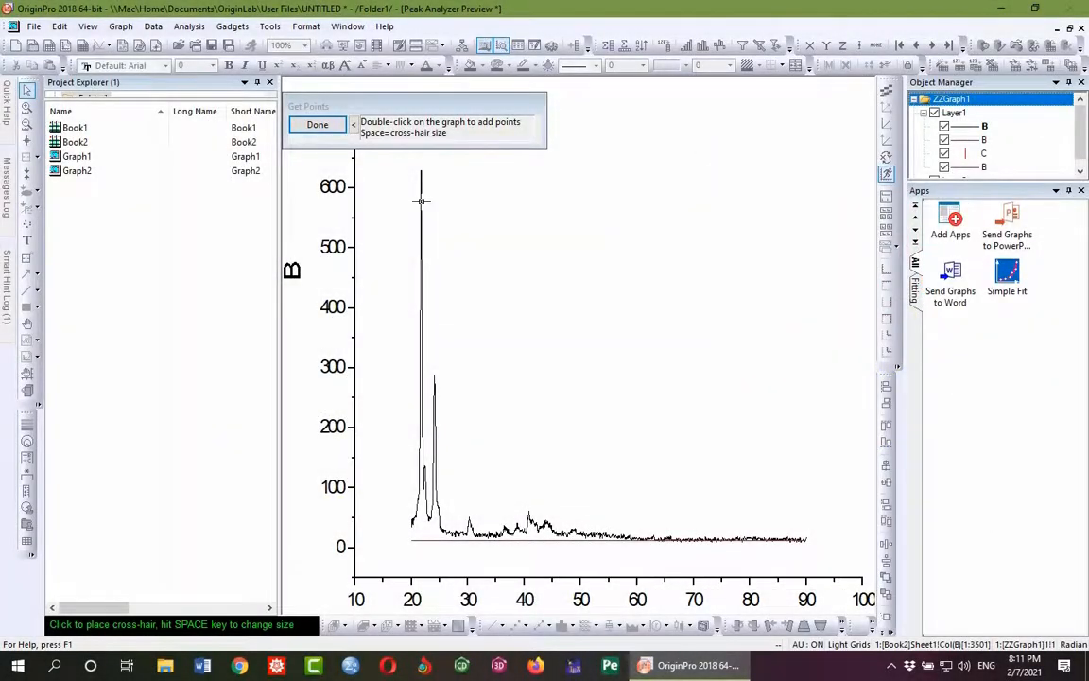
{"action": "double_click", "coordinate": [422, 200]}
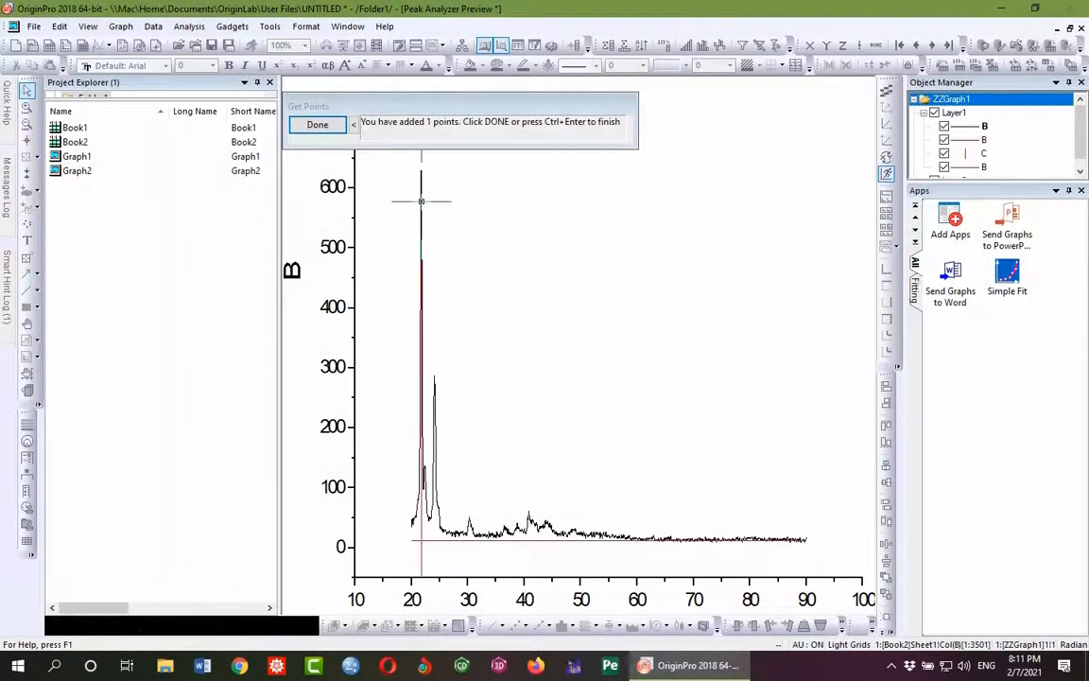
{"action": "double_click", "coordinate": [434, 401]}
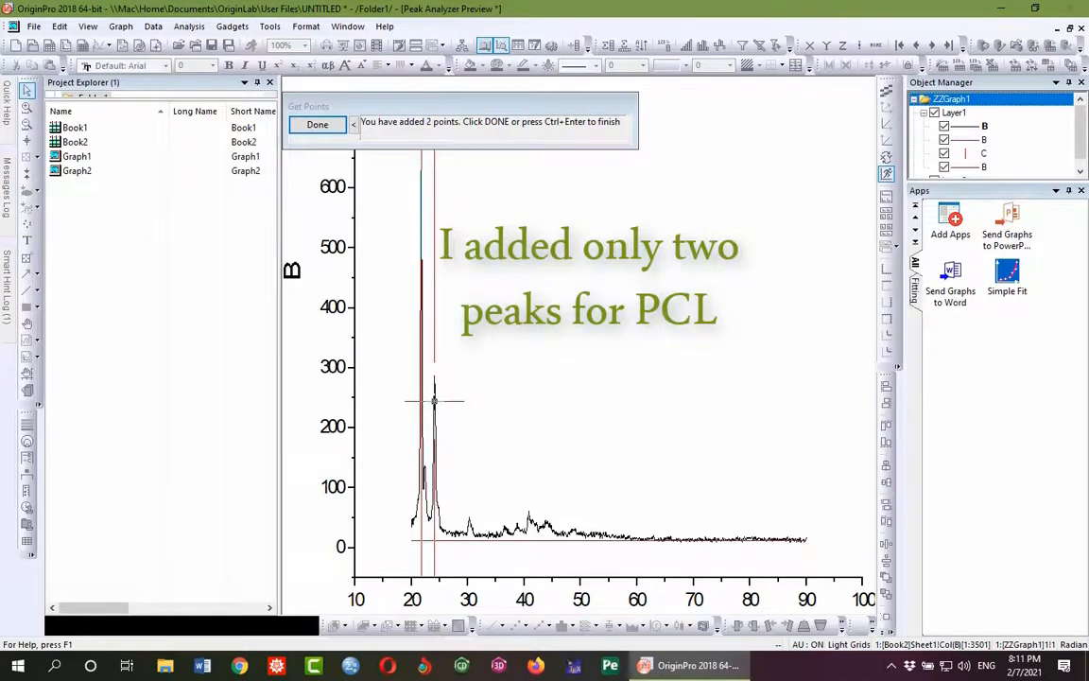
{"action": "left_click", "coordinate": [303, 121]}
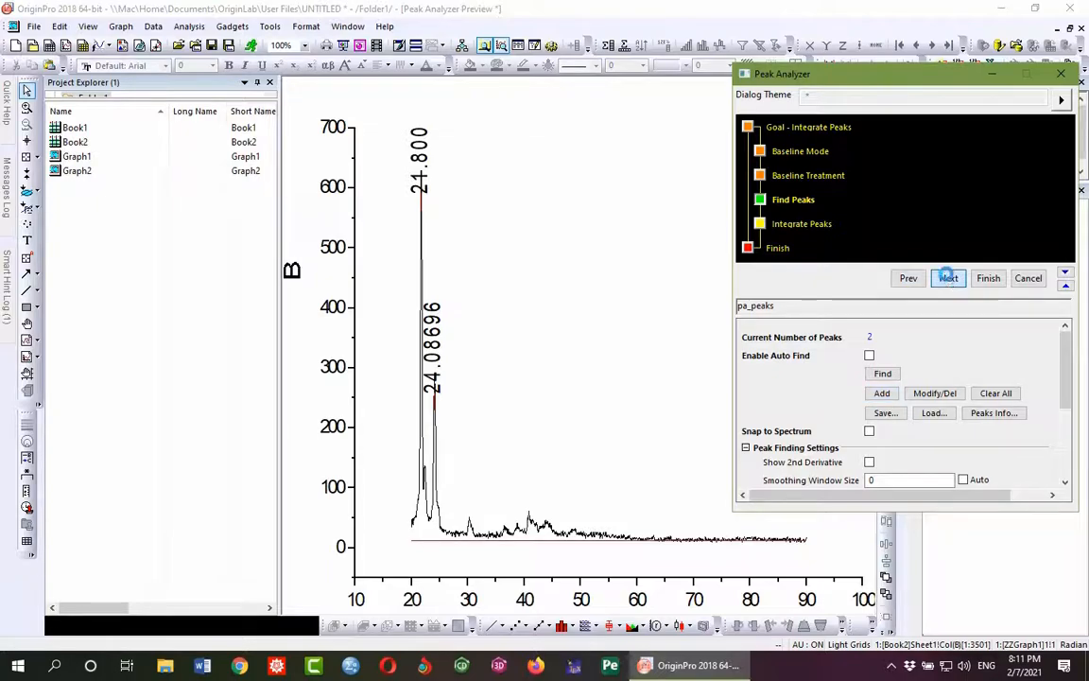
Step: Set the integration window width to Adjust on Preview Graph and shrink the second peak's range to end at about 25.56
{"action": "left_click", "coordinate": [948, 278]}
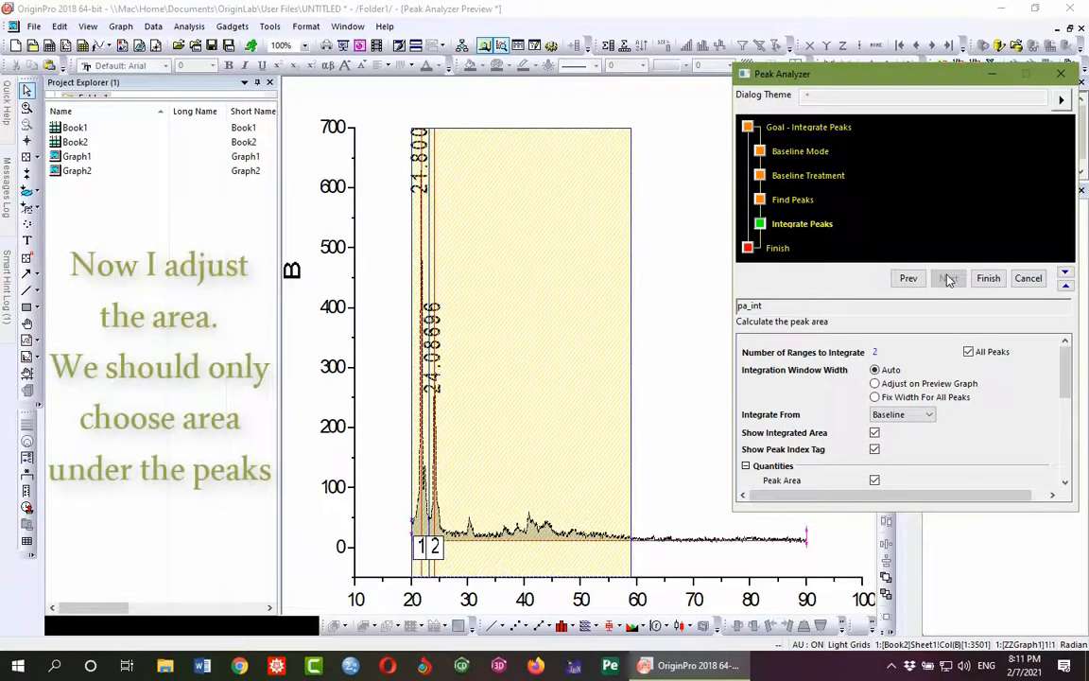
{"action": "left_click", "coordinate": [876, 383]}
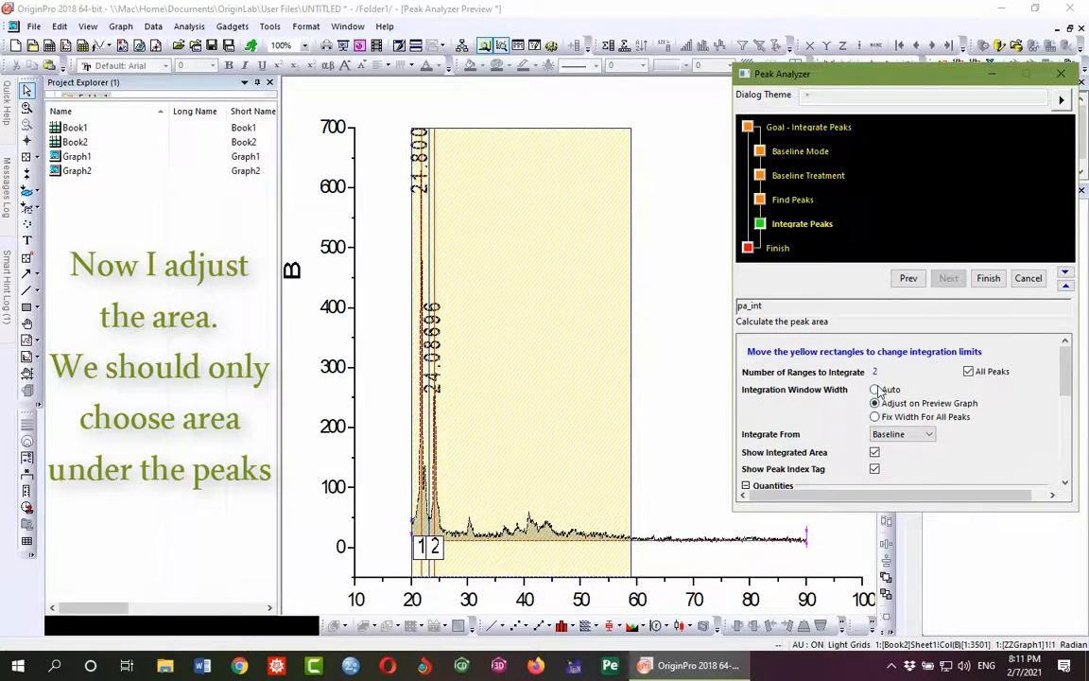
{"action": "left_click", "coordinate": [615, 388]}
{"action": "left_click_drag", "start_coordinate": [632, 355], "coordinate": [445, 414]}
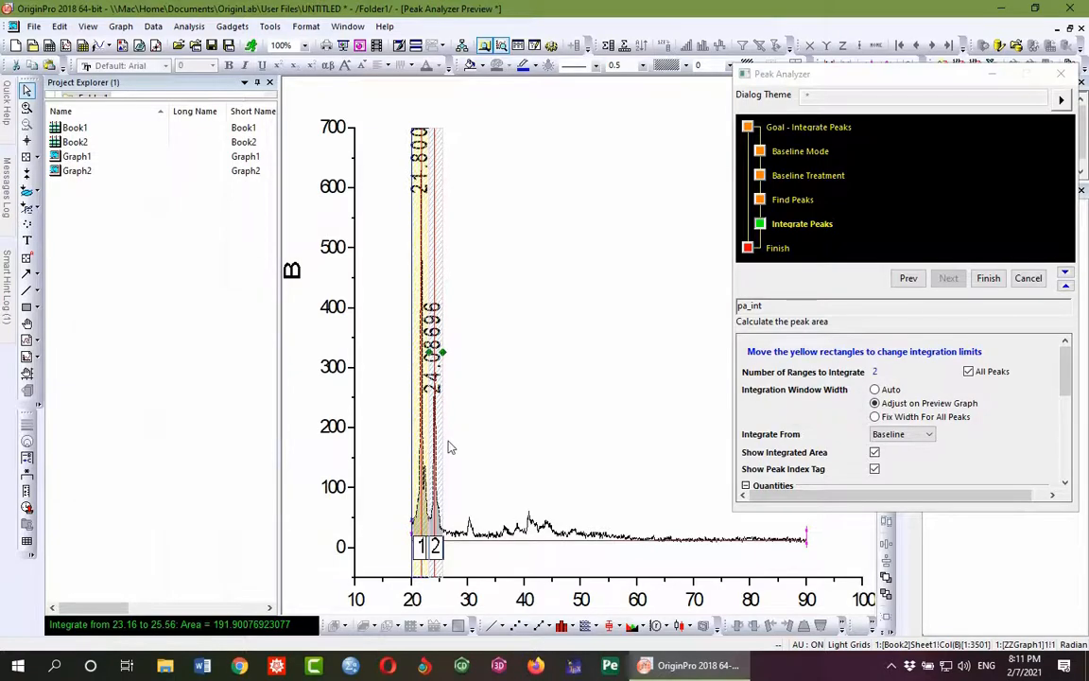
Step: Narrow the second peak's integration range so its upper limit is about 25.14
{"action": "scroll", "coordinate": [438, 438], "scroll_direction": "up", "scroll_amount": 2}
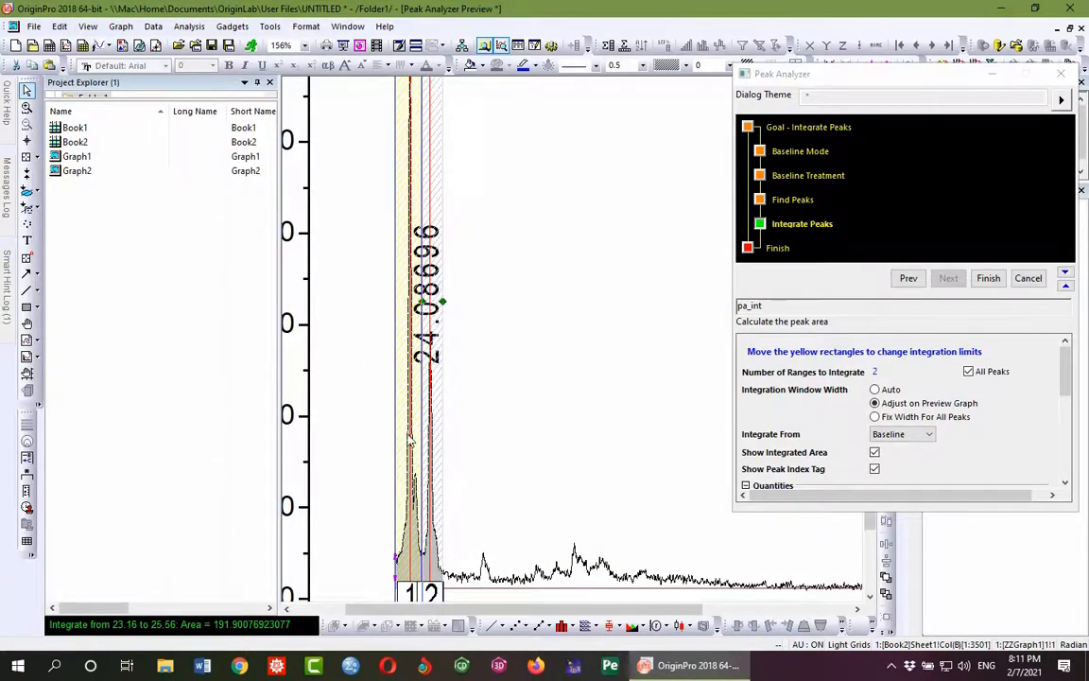
{"action": "scroll", "coordinate": [437, 438], "scroll_direction": "up", "scroll_amount": 1}
{"action": "scroll", "coordinate": [439, 435], "scroll_direction": "up", "scroll_amount": 1}
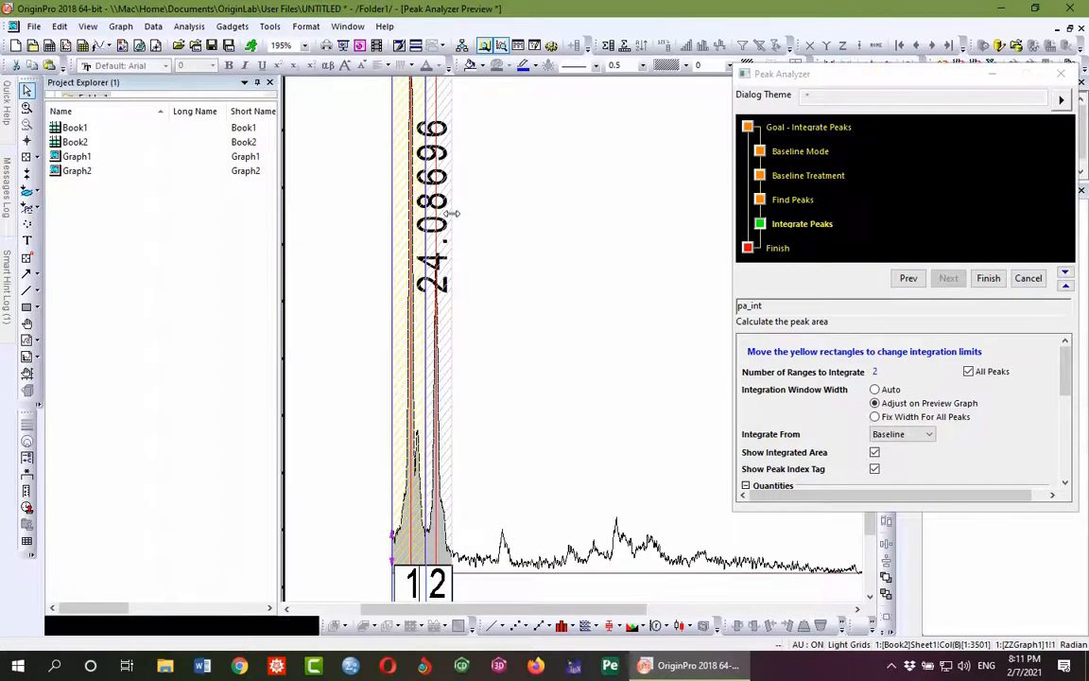
{"action": "left_click_drag", "start_coordinate": [455, 214], "coordinate": [454, 217]}
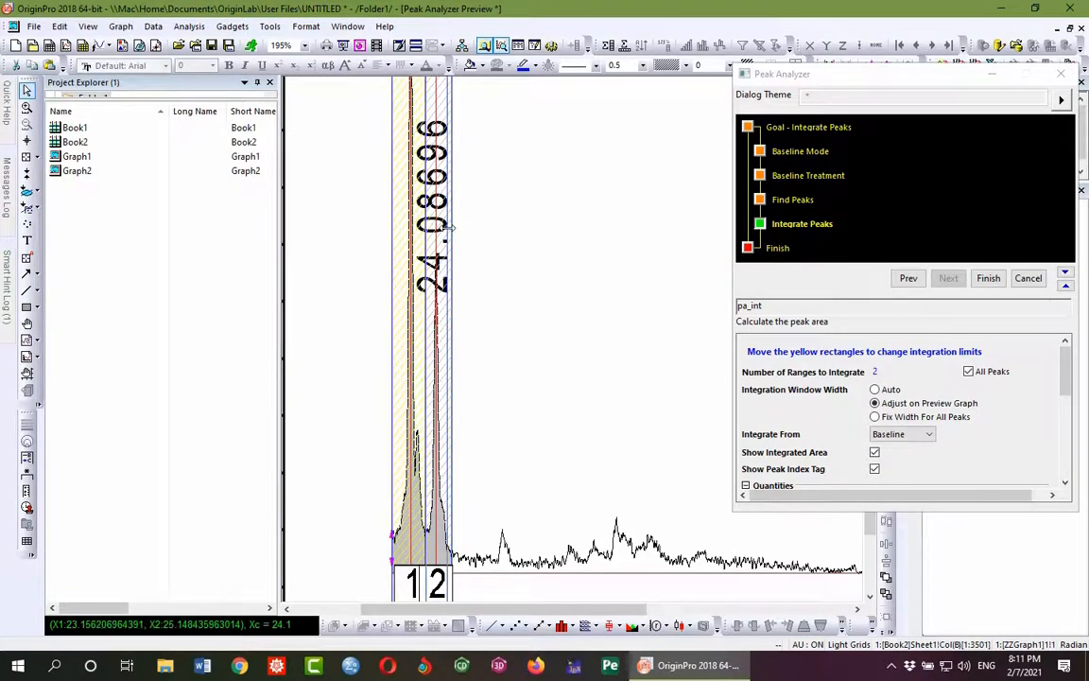
{"action": "left_click_drag", "start_coordinate": [449, 227], "coordinate": [450, 227]}
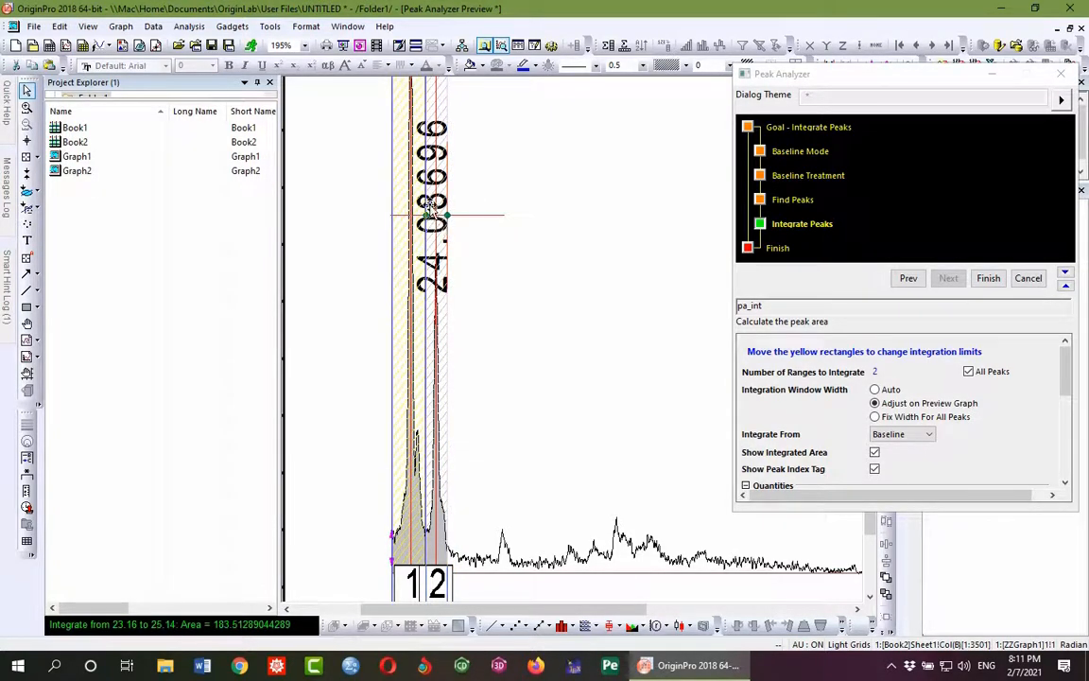
Step: Move the lower limit of the first peak's integration range to about 20.5
{"action": "left_click", "coordinate": [426, 216]}
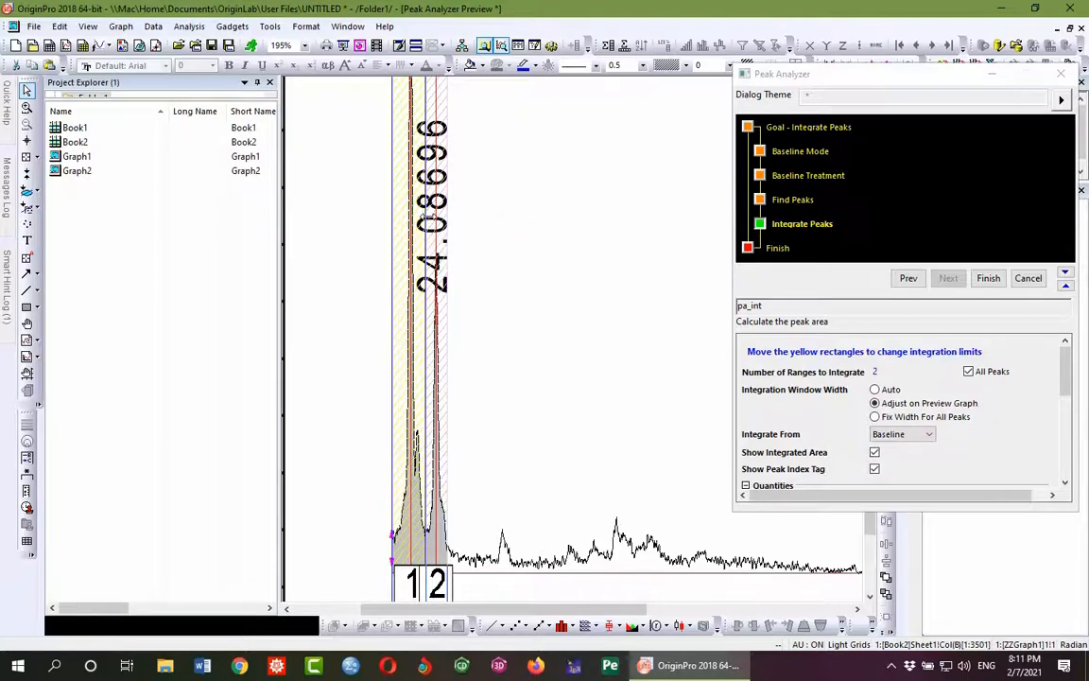
{"action": "left_click", "coordinate": [401, 237]}
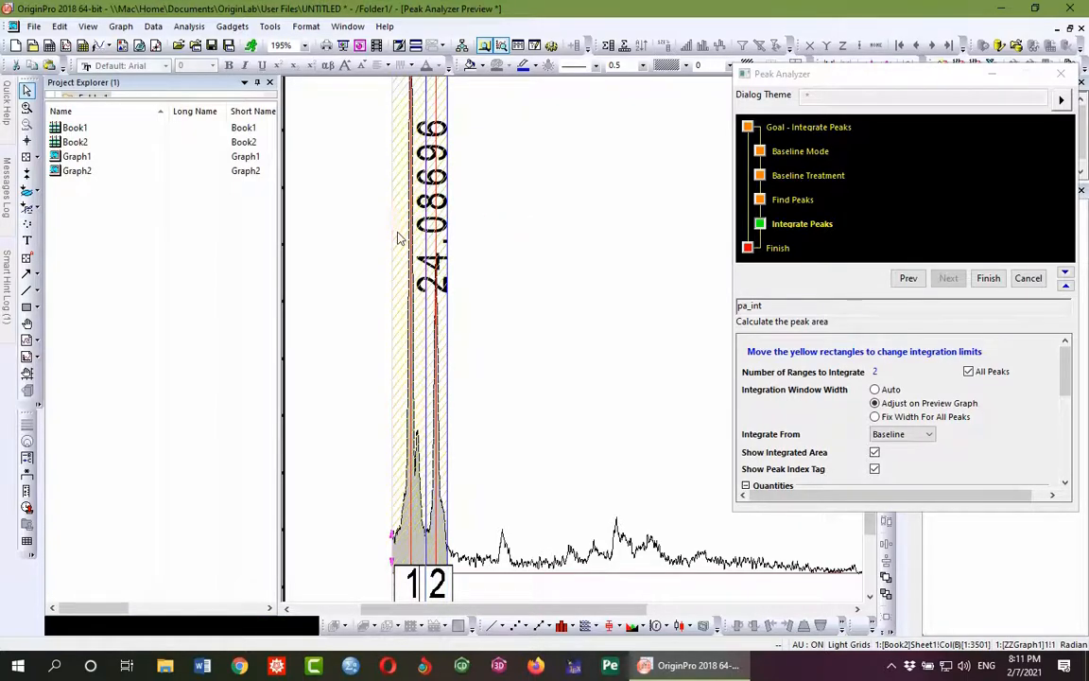
{"action": "left_click_drag", "start_coordinate": [389, 214], "coordinate": [395, 217]}
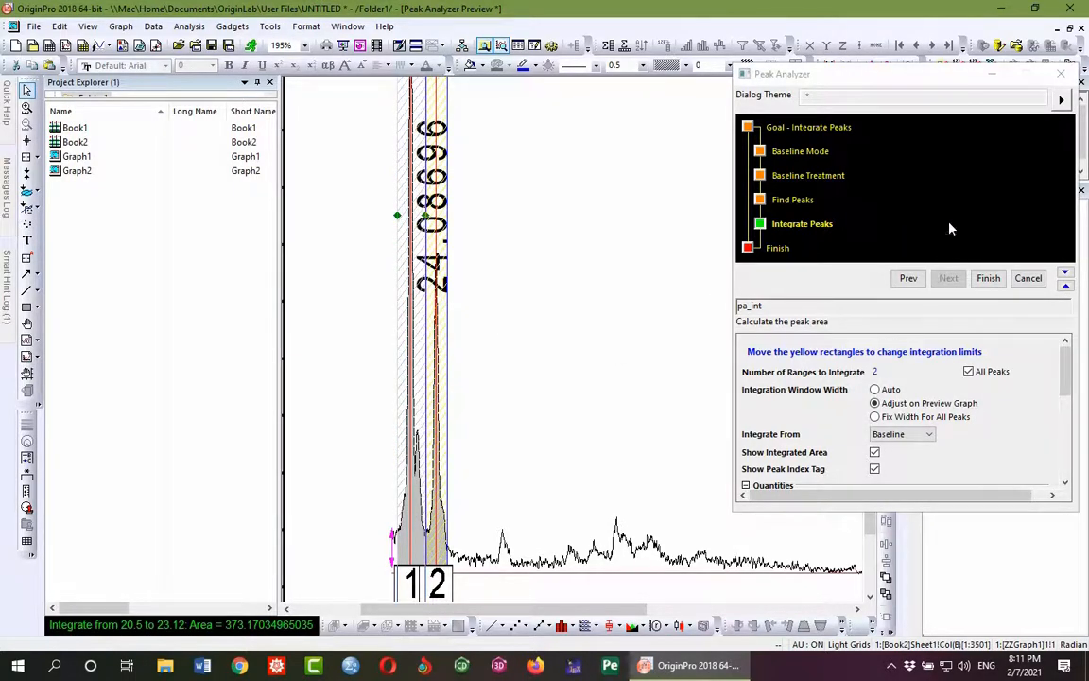
Step: Finish the peak integration and copy the two Area values from the integration results in Book2
{"action": "left_click", "coordinate": [988, 278]}
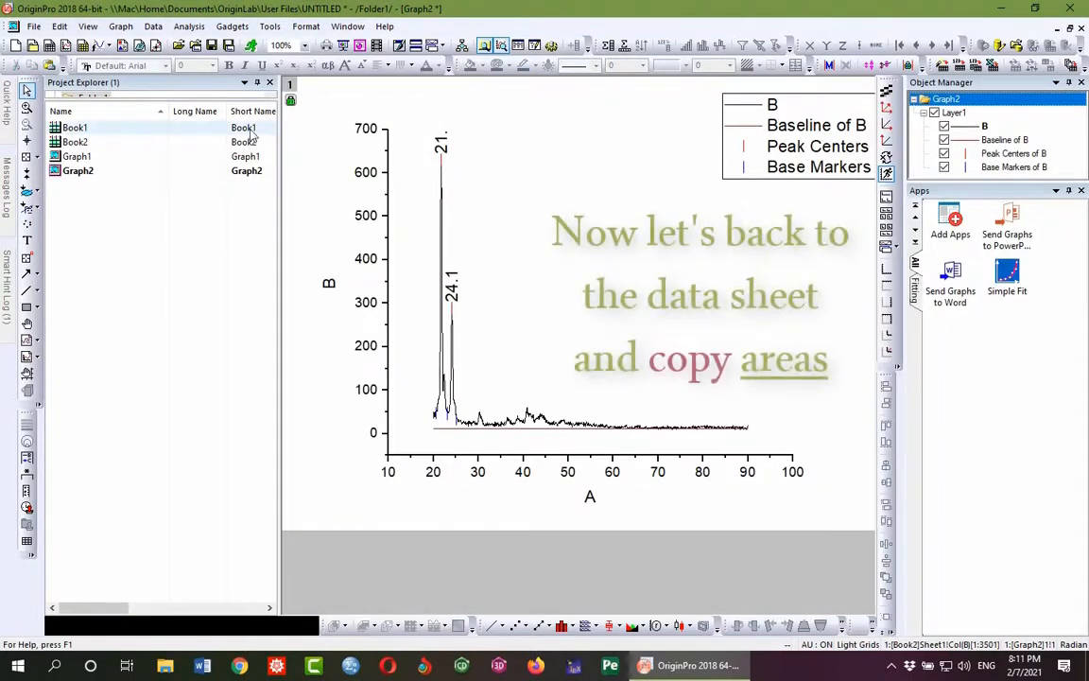
{"action": "double_click", "coordinate": [75, 142]}
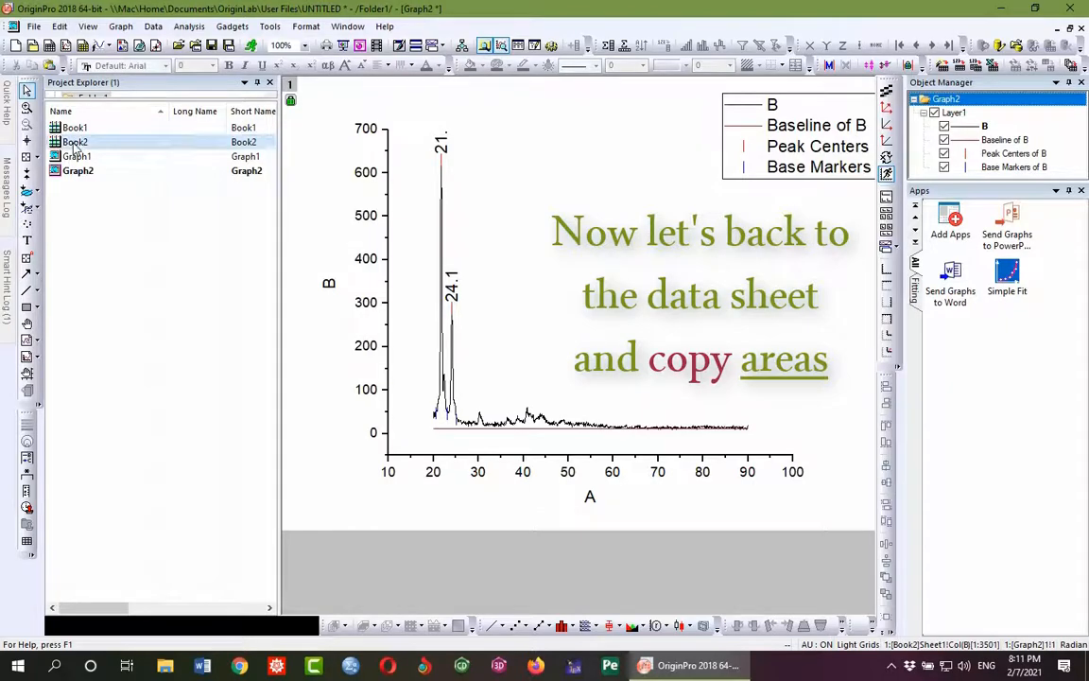
{"action": "left_click_drag", "start_coordinate": [473, 150], "coordinate": [472, 164]}
{"action": "key", "text": "ctrl+c"}
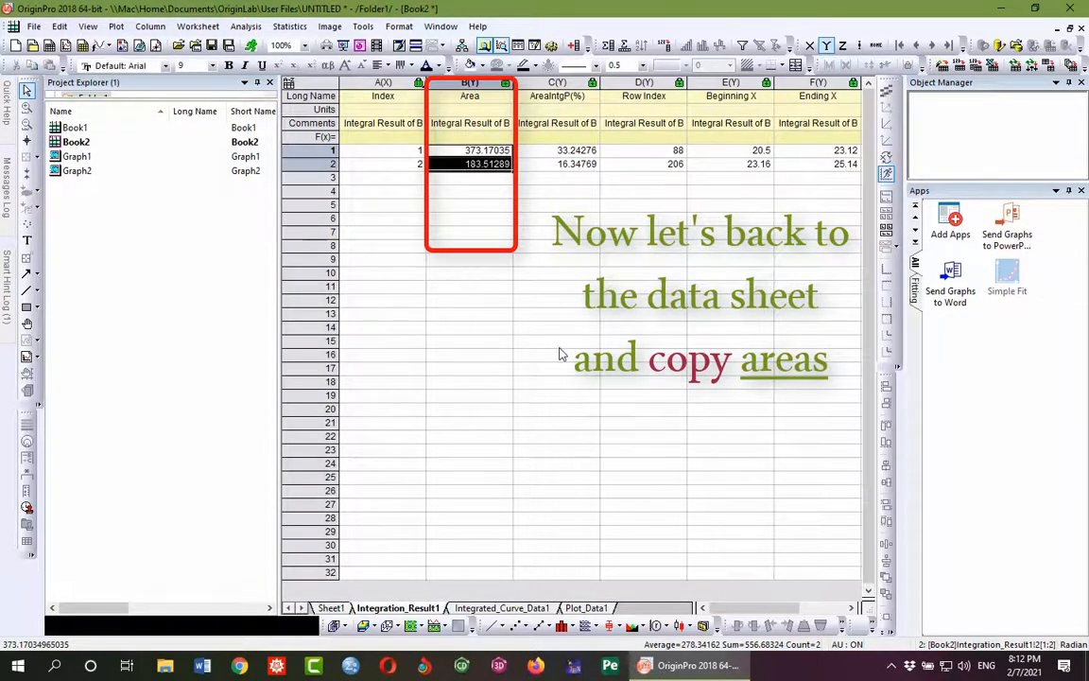
Step: Create a blank workbook in Excel and paste the two peak areas starting at cell A3
{"action": "left_click", "coordinate": [17, 666]}
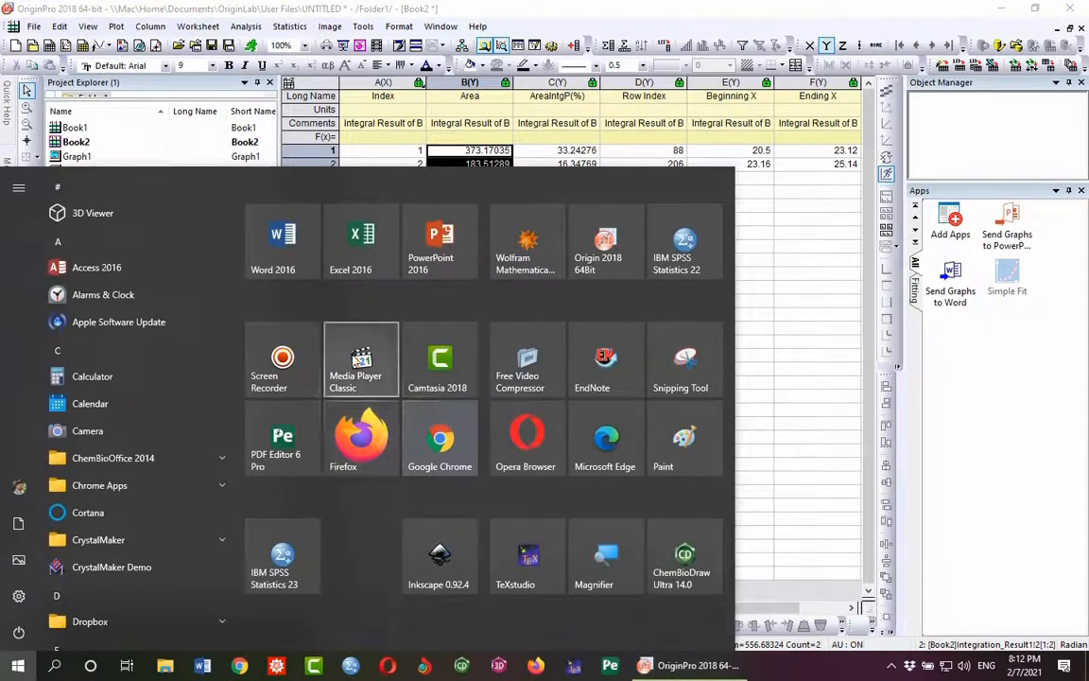
{"action": "left_click", "coordinate": [342, 232]}
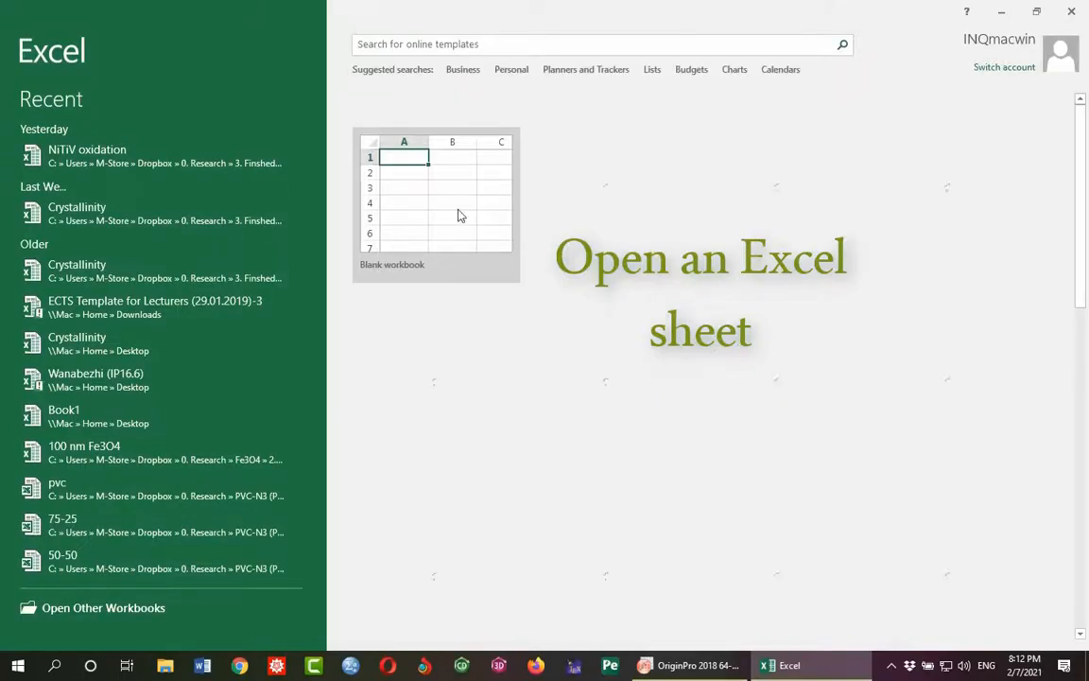
{"action": "left_click", "coordinate": [457, 216]}
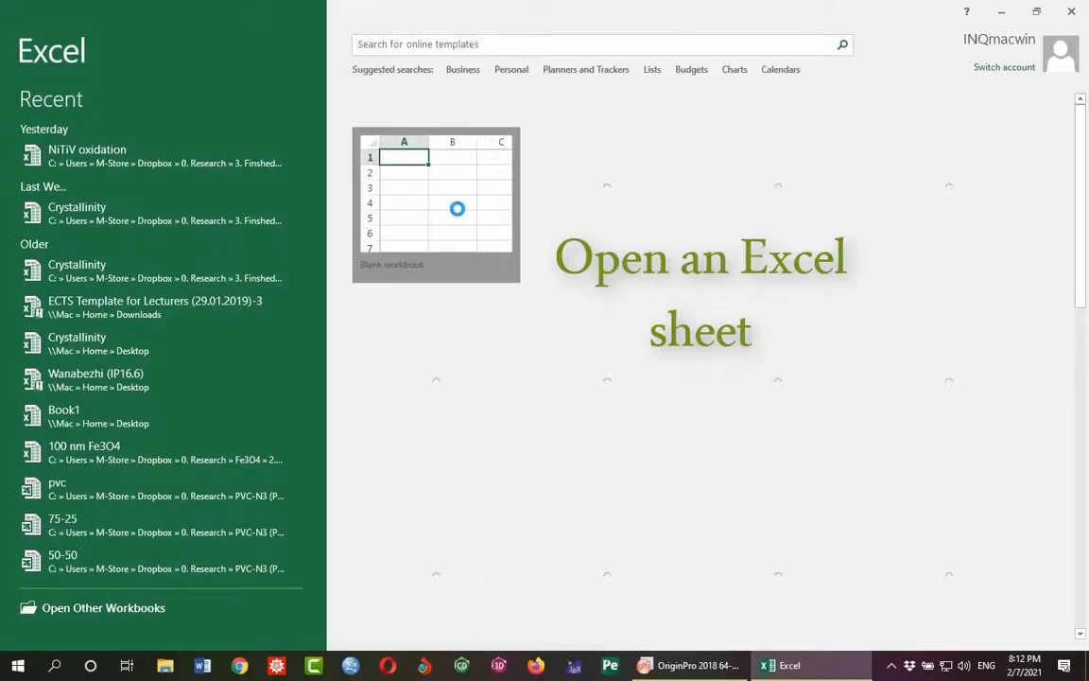
{"action": "left_click", "coordinate": [456, 213]}
{"action": "left_click", "coordinate": [44, 199]}
{"action": "right_click", "coordinate": [43, 198]}
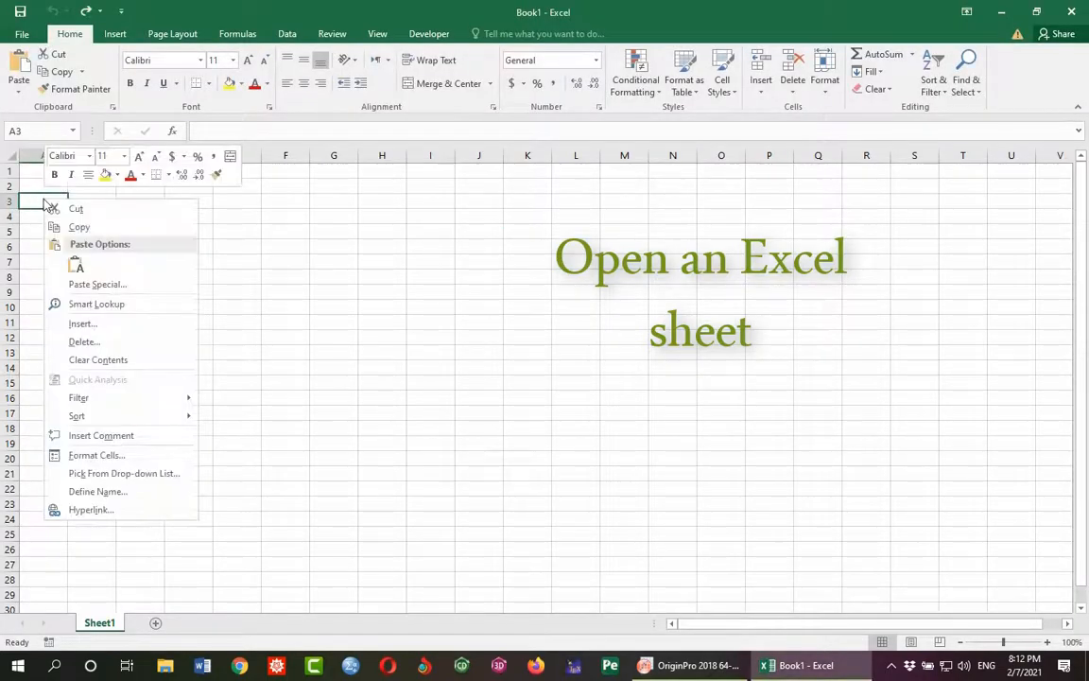
{"action": "left_click", "coordinate": [78, 263]}
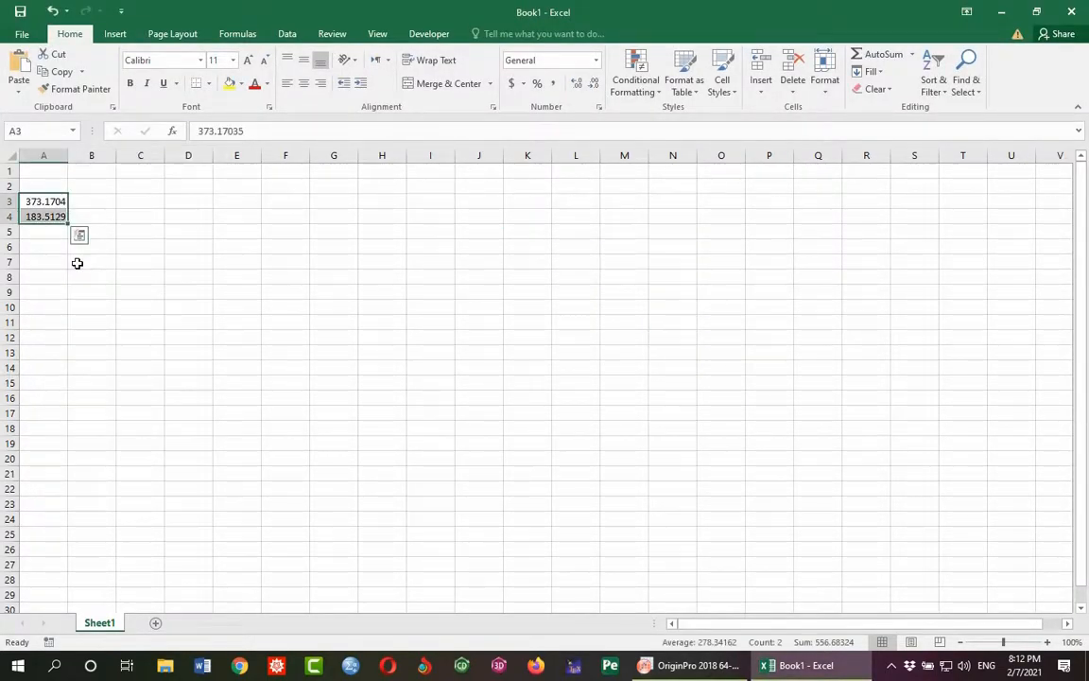
Step: Sum the two peak areas in cell A7 with the formula =sum(A3:A4)
{"action": "left_click", "coordinate": [229, 261]}
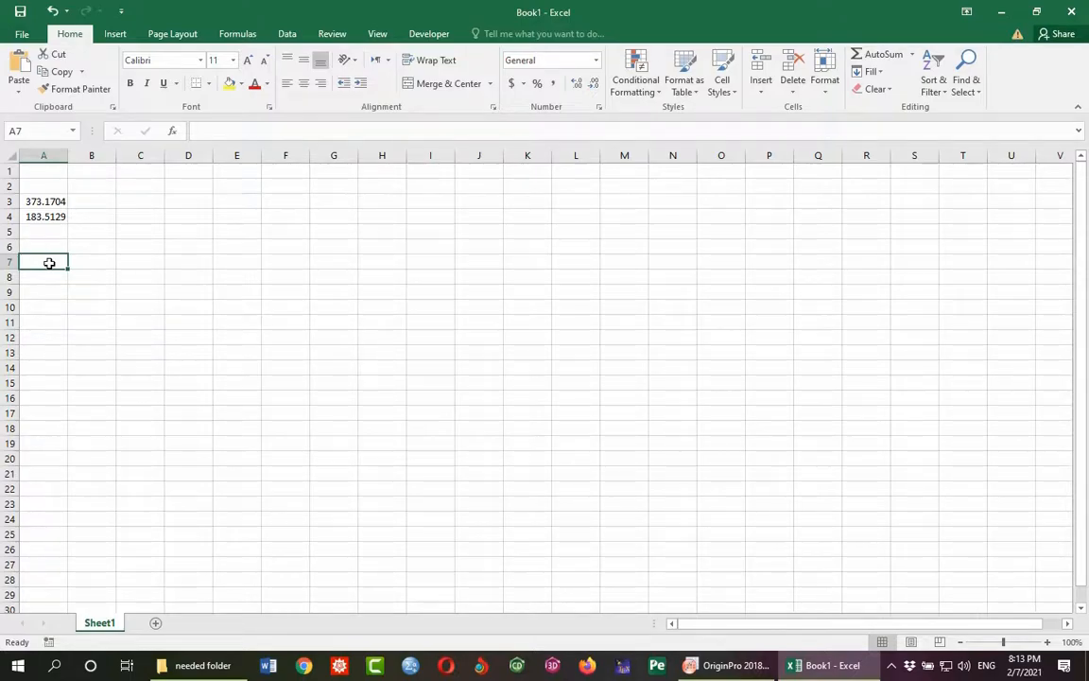
{"action": "type", "text": "=sum"}
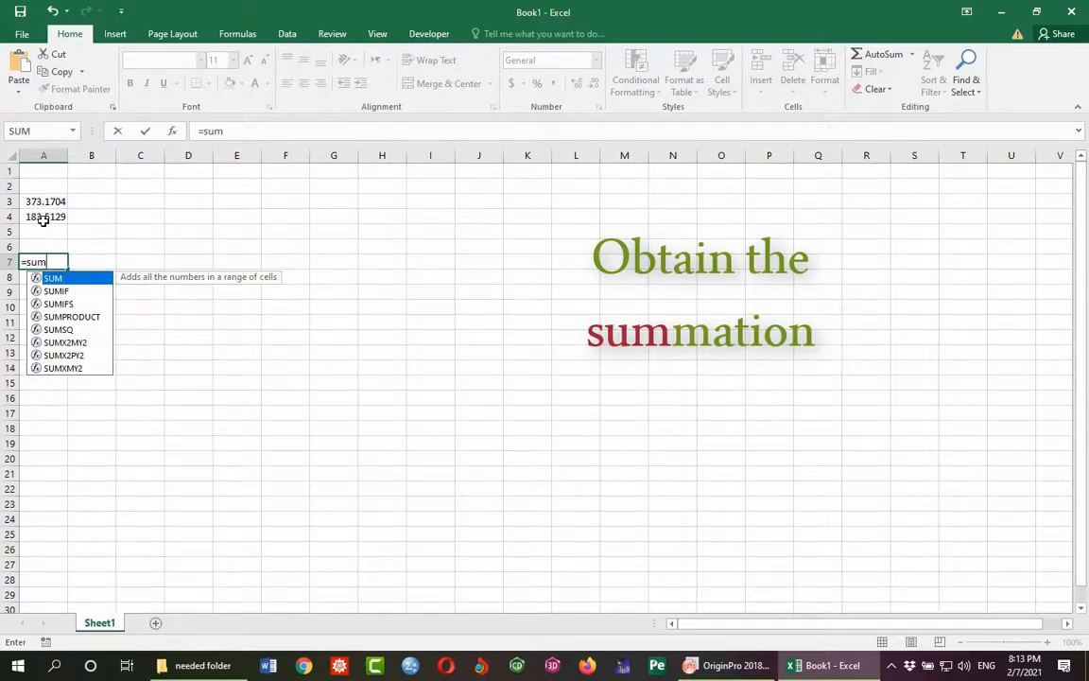
{"action": "type", "text": "("}
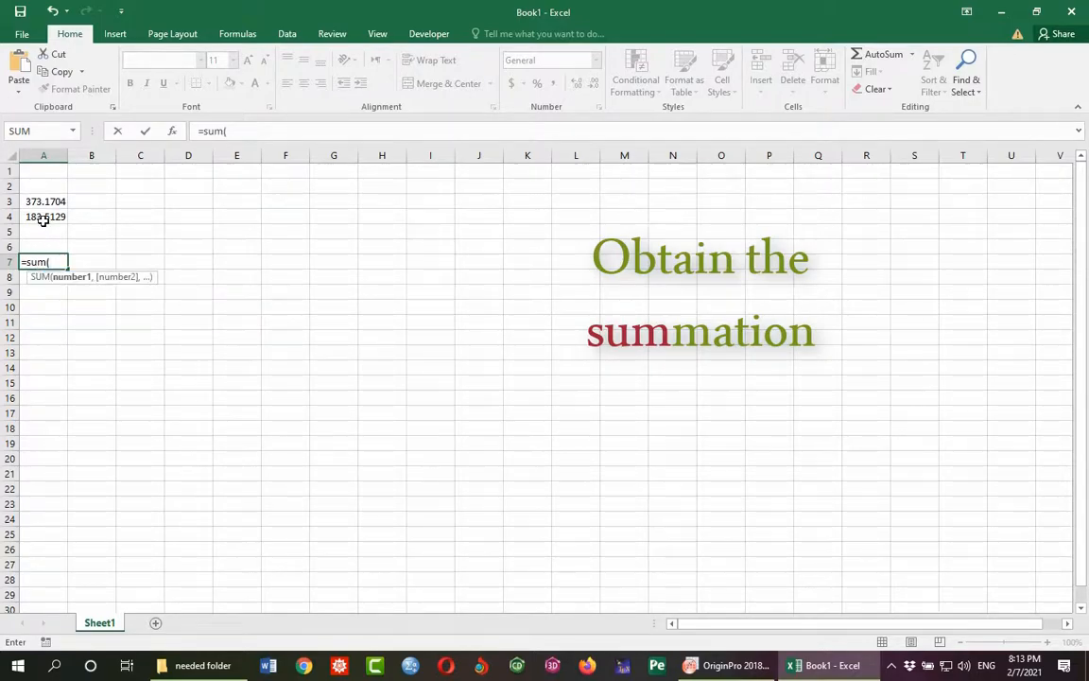
{"action": "left_click_drag", "start_coordinate": [37, 201], "coordinate": [33, 217]}
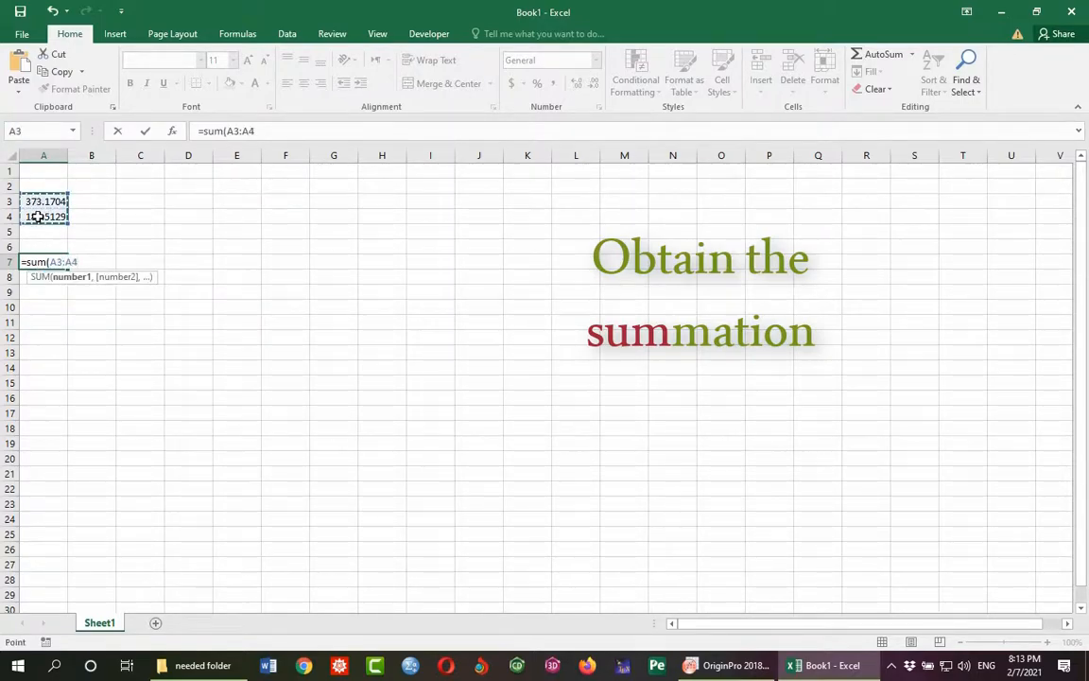
{"action": "type", "text": ")"}
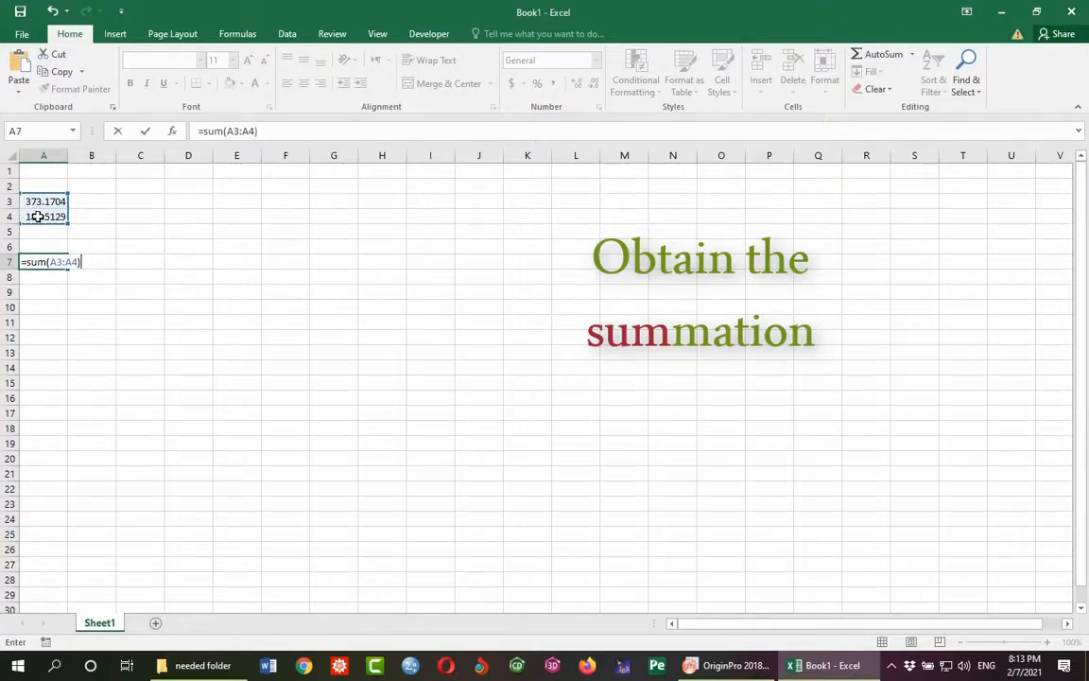
{"action": "key", "text": "Return"}
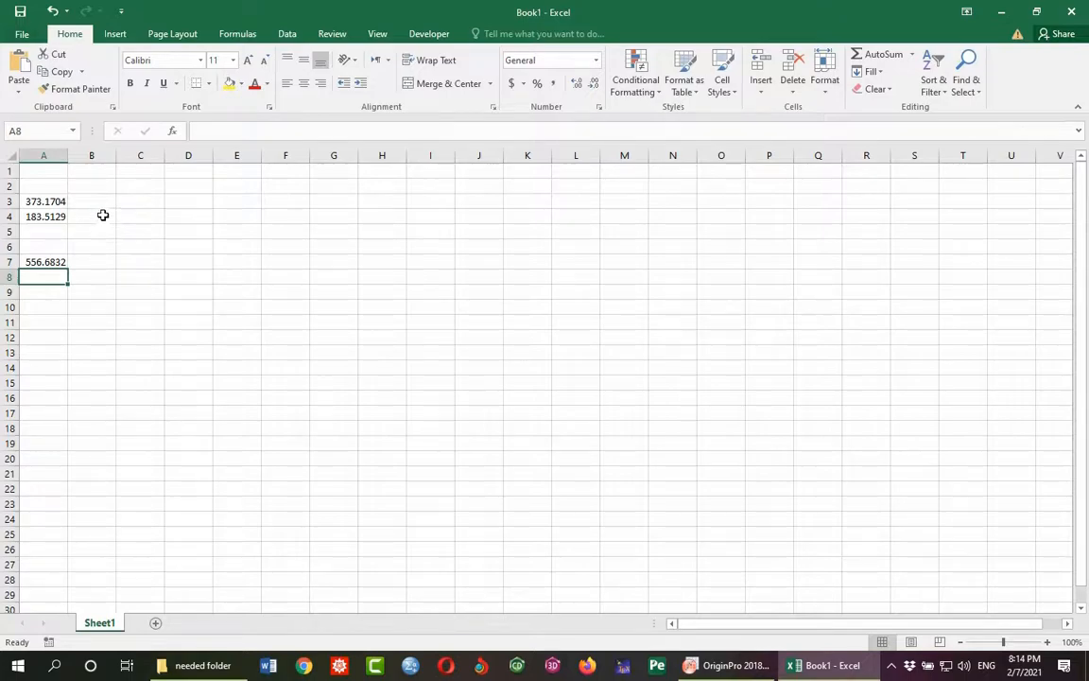
Step: Widen column A and enter the heading "Area under Peaks" in cell A2
{"action": "left_click_drag", "start_coordinate": [71, 159], "coordinate": [140, 161]}
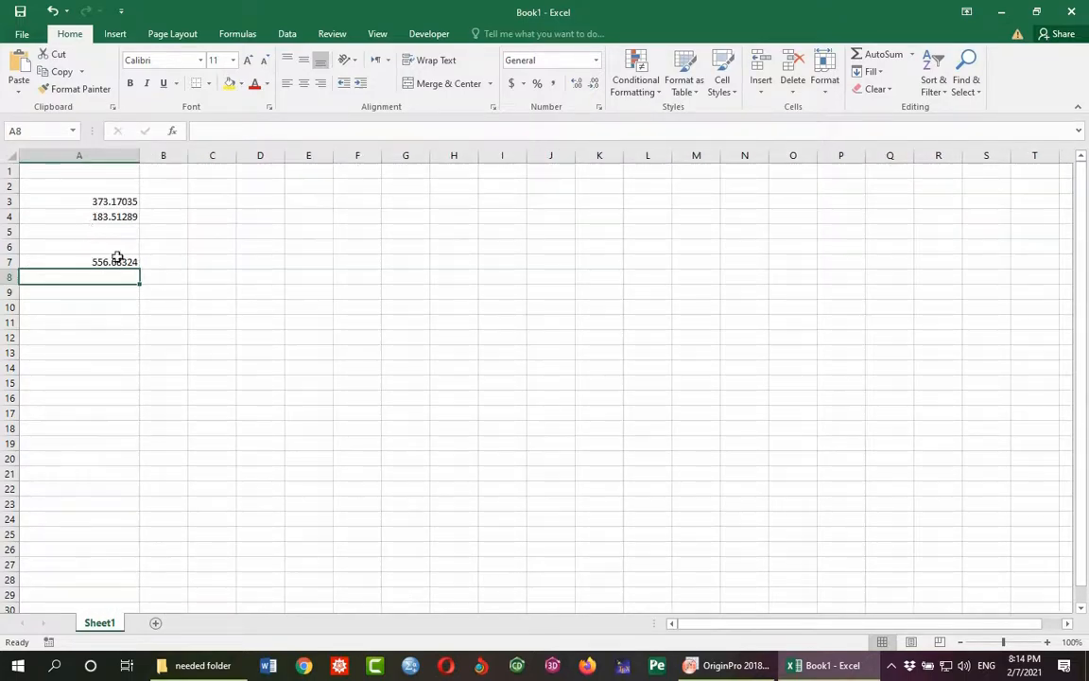
{"action": "scroll", "coordinate": [95, 232], "scroll_direction": "up", "scroll_amount": 7}
{"action": "left_click", "coordinate": [158, 239]}
{"action": "type", "text": "Area under Peaks"}
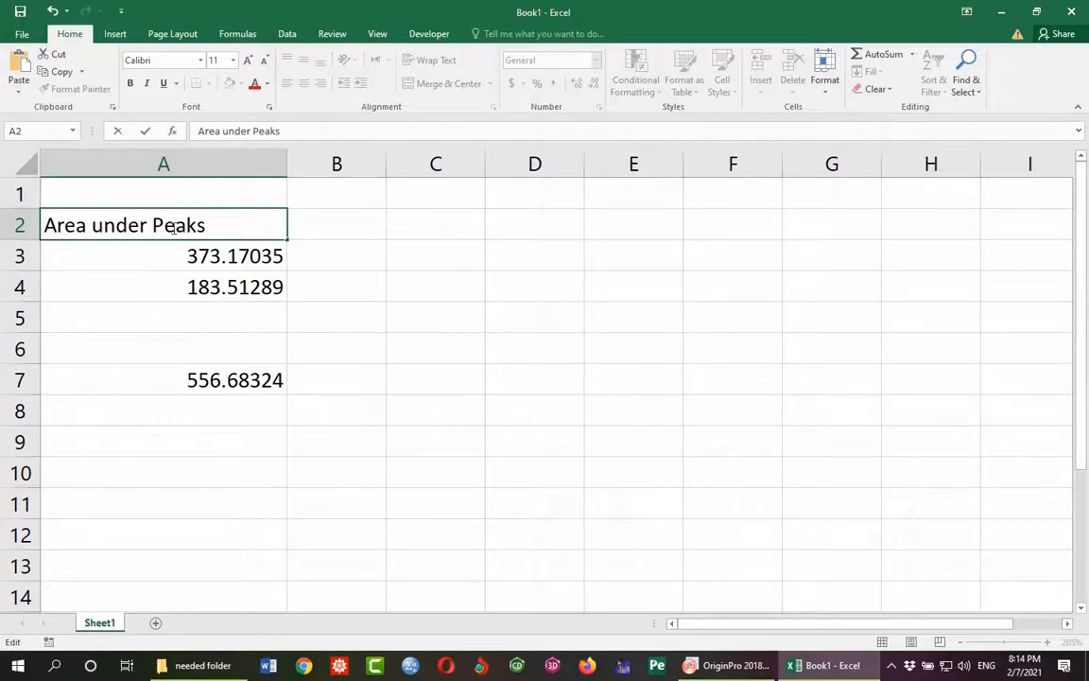
Step: Widen column B and enter the heading "Total Area" in cell B2
{"action": "left_click", "coordinate": [391, 247]}
{"action": "left_click_drag", "start_coordinate": [386, 164], "coordinate": [499, 164]}
{"action": "left_click", "coordinate": [426, 223]}
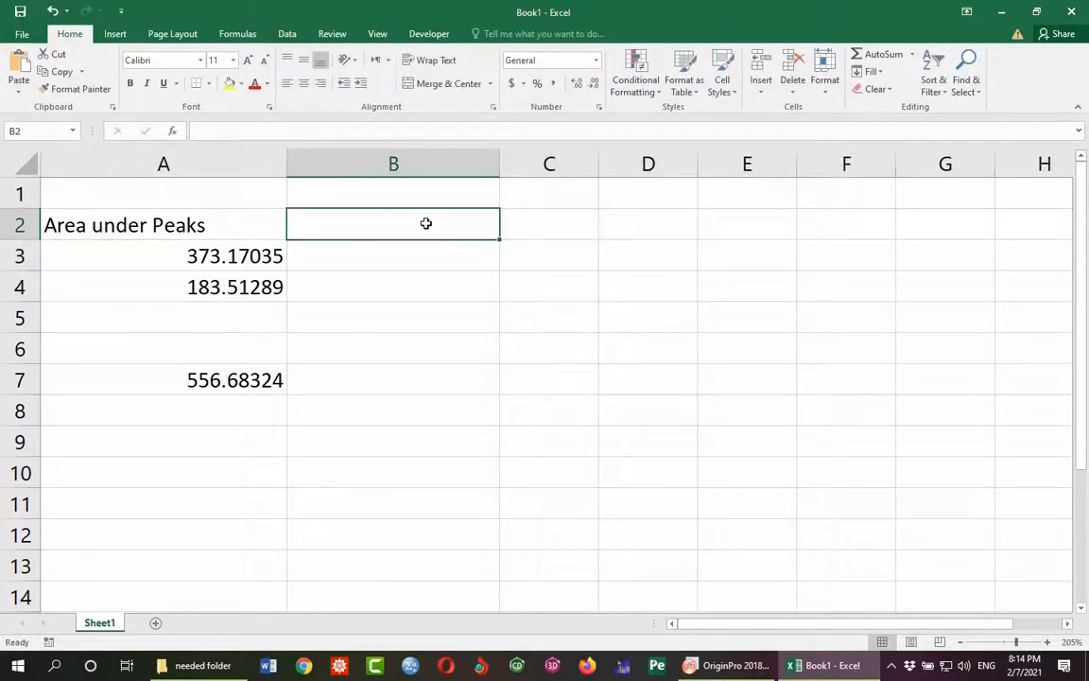
{"action": "type", "text": "Total Area"}
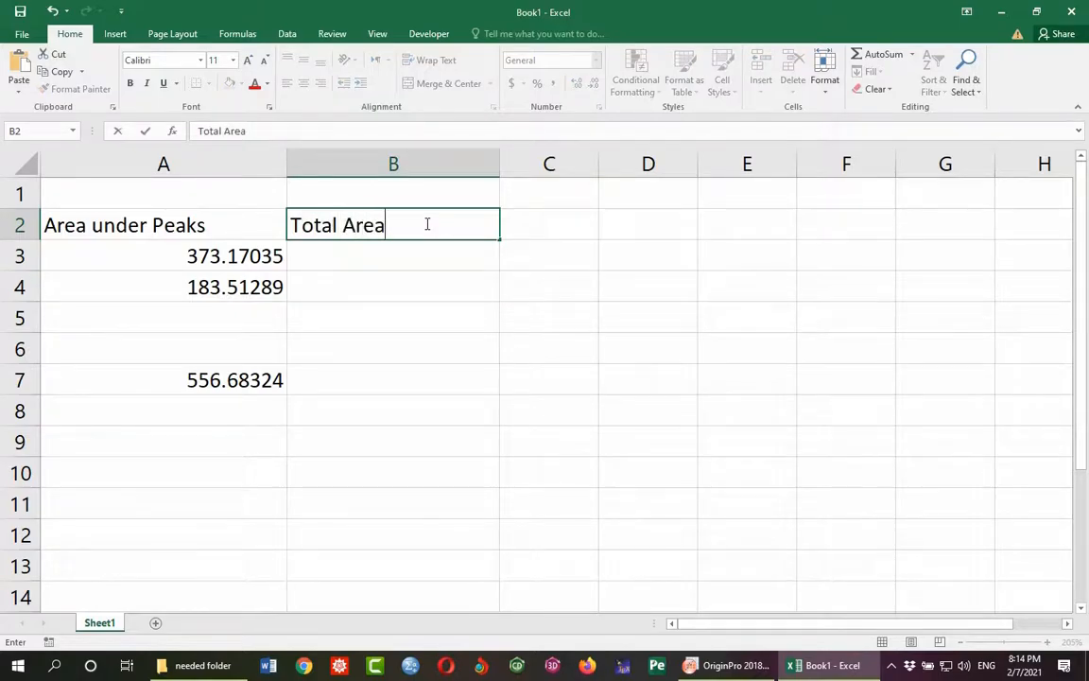
{"action": "left_click", "coordinate": [403, 374]}
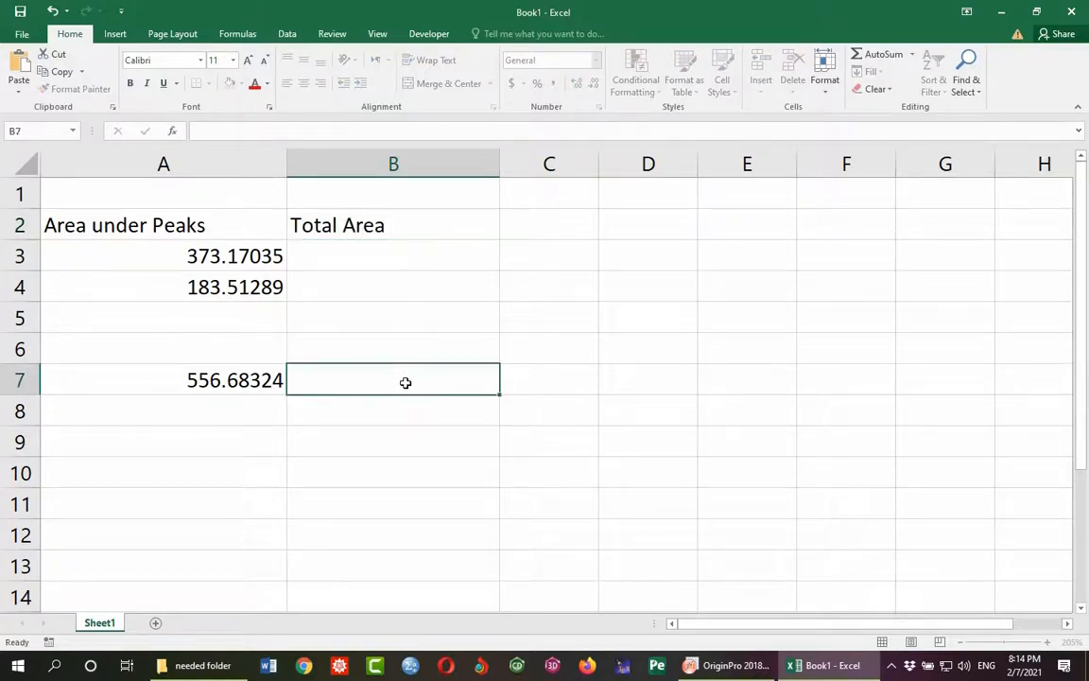
Step: Switch to OriginPro and open the Peak Analyzer for the B curve in Graph2
{"action": "left_click", "coordinate": [711, 665]}
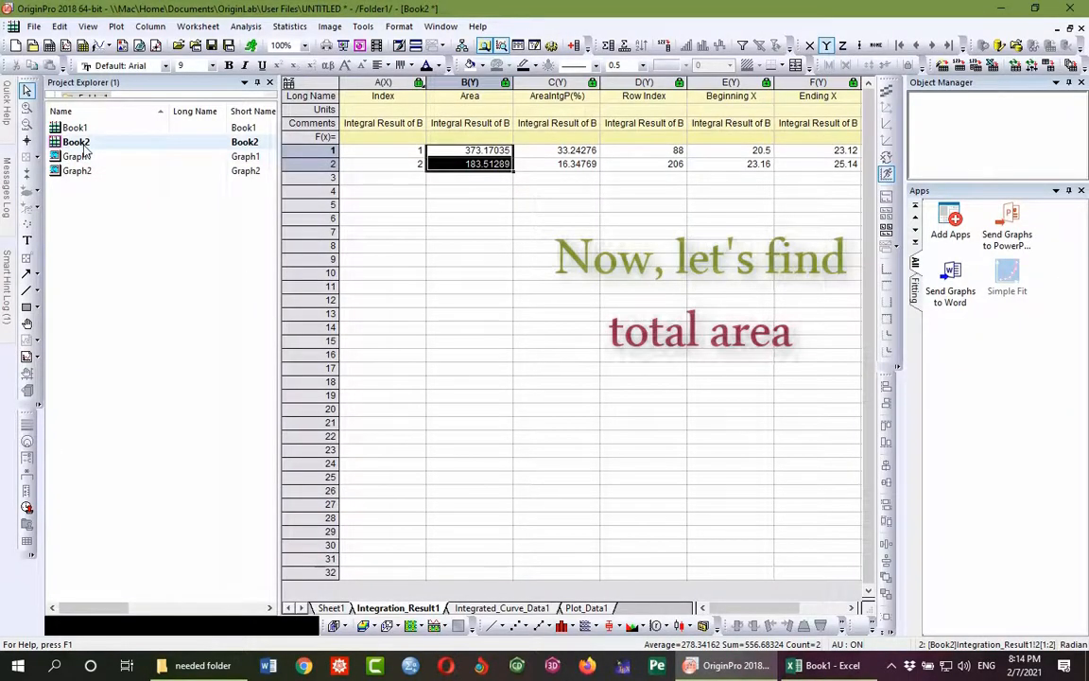
{"action": "double_click", "coordinate": [81, 172]}
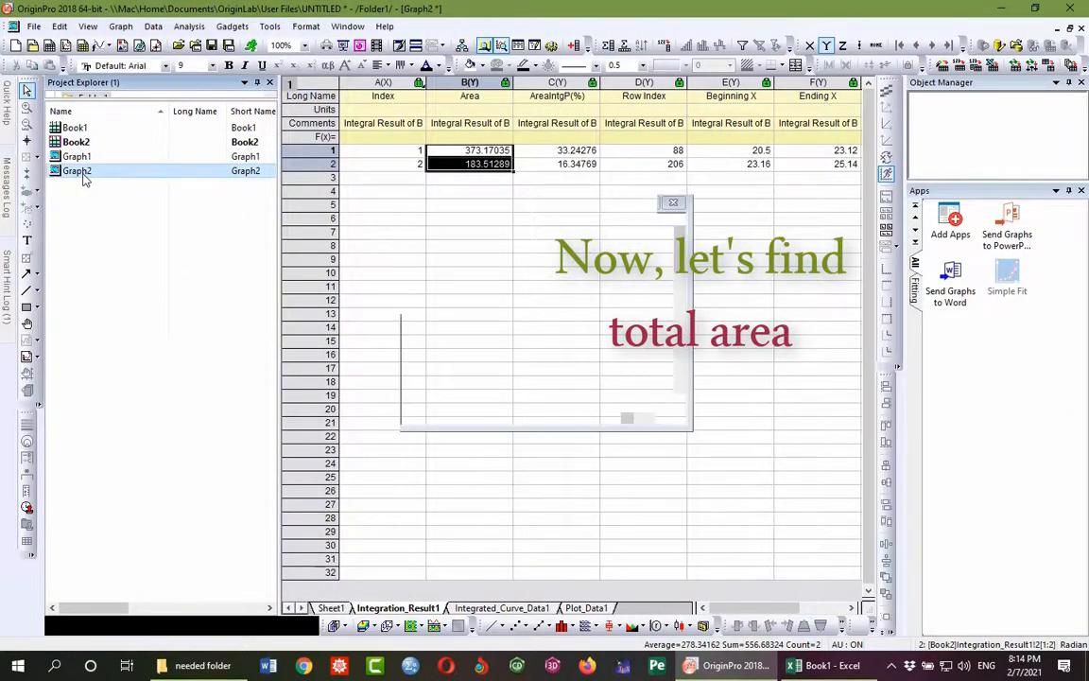
{"action": "left_click", "coordinate": [527, 418]}
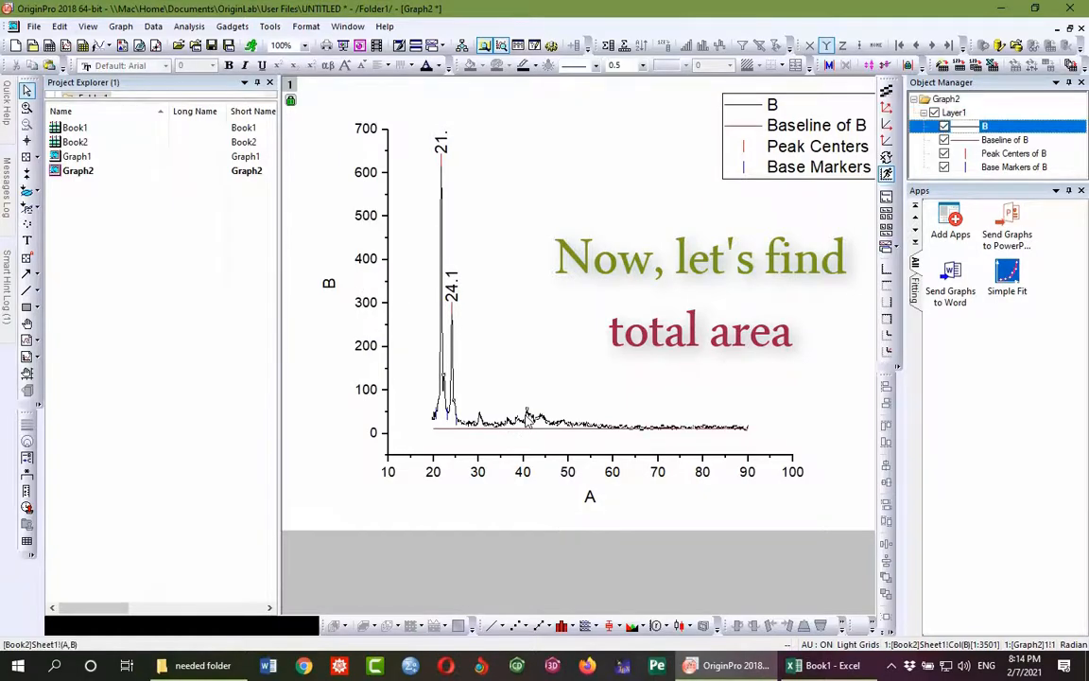
{"action": "left_click", "coordinate": [187, 27]}
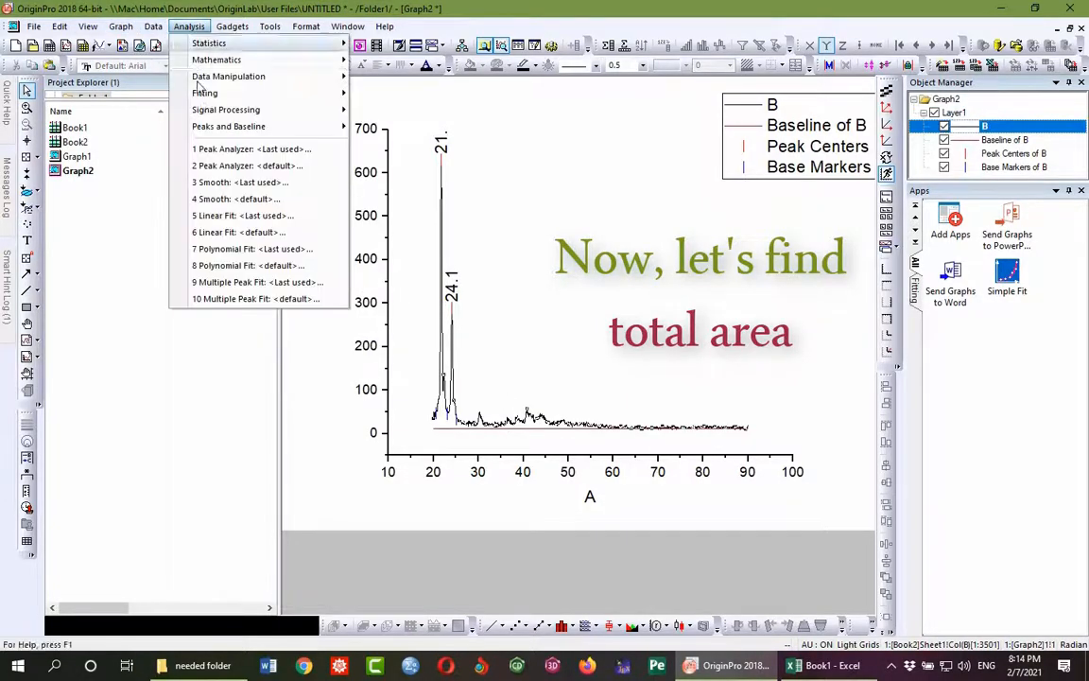
{"action": "mouse_move", "coordinate": [268, 127]}
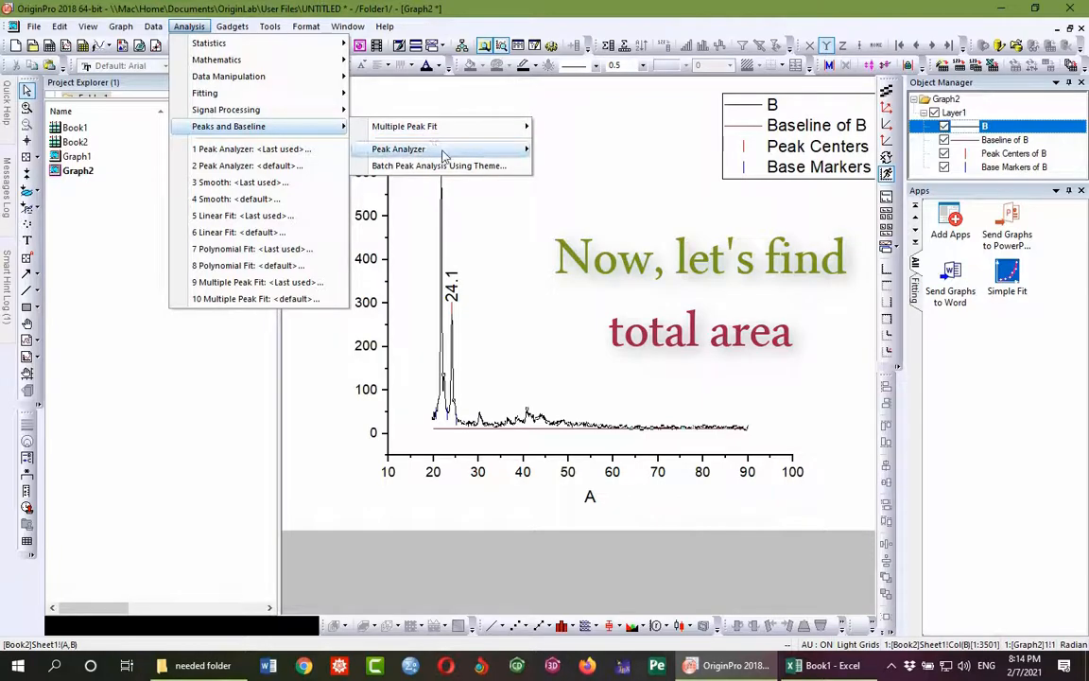
{"action": "mouse_move", "coordinate": [445, 149]}
{"action": "left_click", "coordinate": [581, 188]}
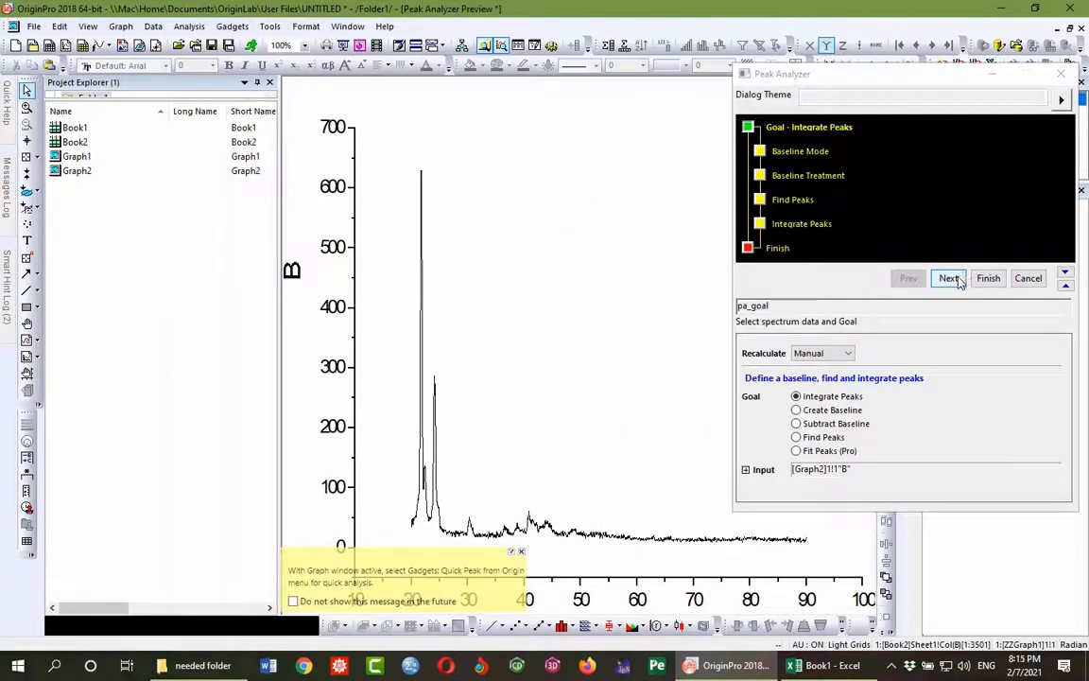
Step: Set a custom constant baseline at Y = 12 and advance past the baseline treatment without subtracting it
{"action": "left_click", "coordinate": [949, 278]}
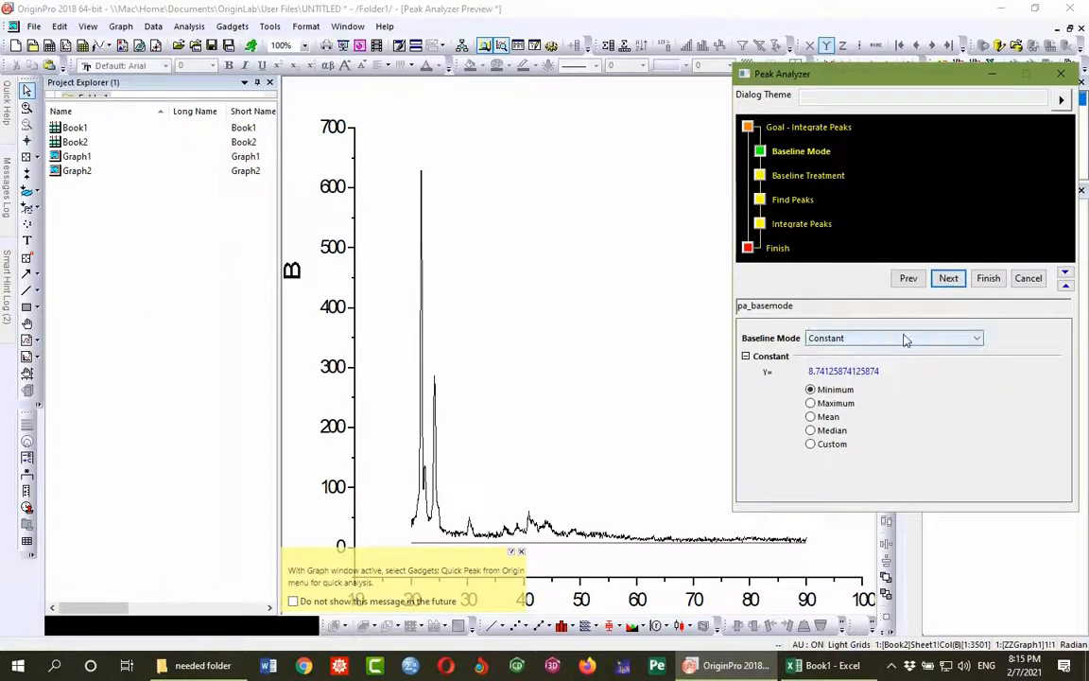
{"action": "left_click", "coordinate": [828, 446]}
{"action": "left_click", "coordinate": [830, 372]}
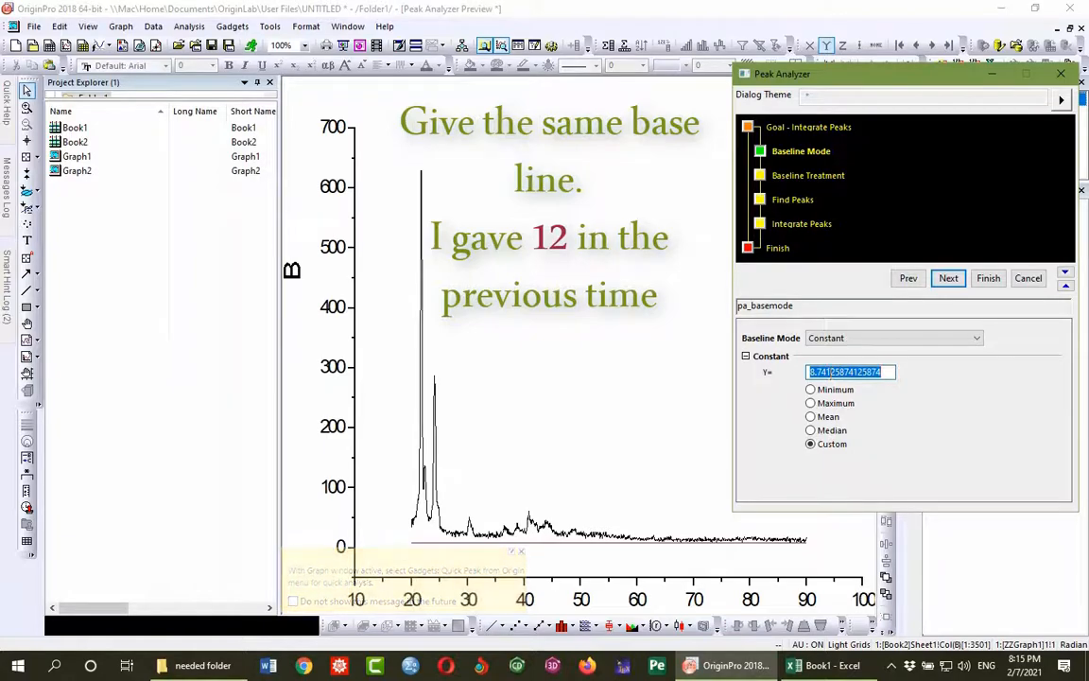
{"action": "type", "text": "12"}
{"action": "left_click", "coordinate": [948, 279]}
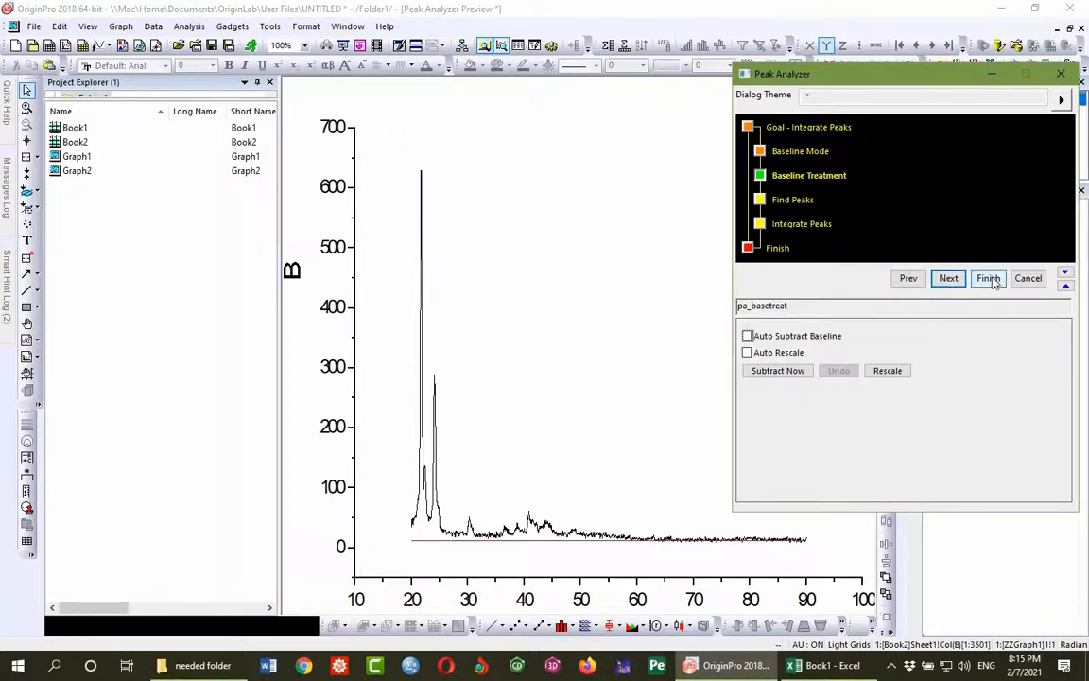
{"action": "left_click", "coordinate": [948, 279]}
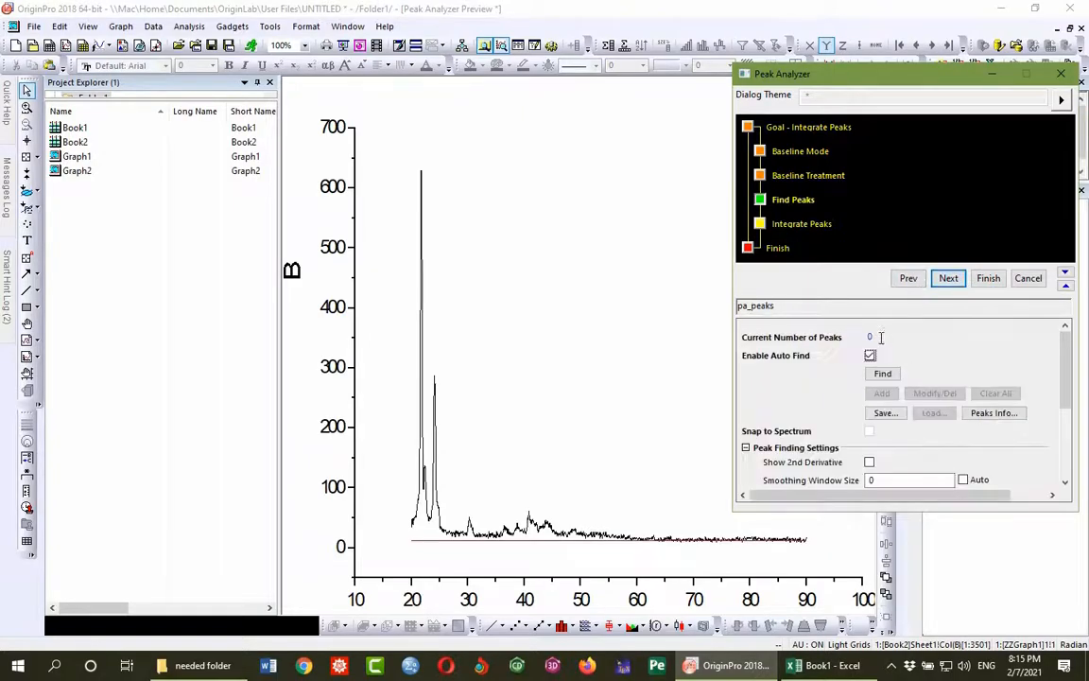
Step: Disable automatic peak finding and manually add a single peak at about 21.8 on the x-axis
{"action": "left_click", "coordinate": [869, 355]}
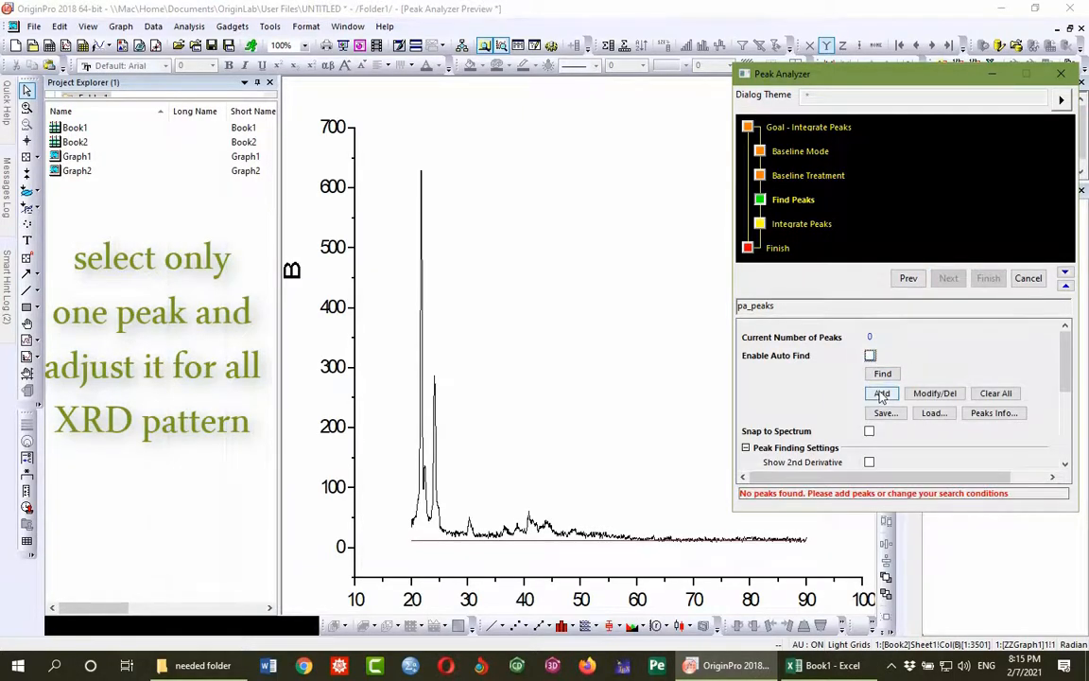
{"action": "left_click", "coordinate": [882, 393]}
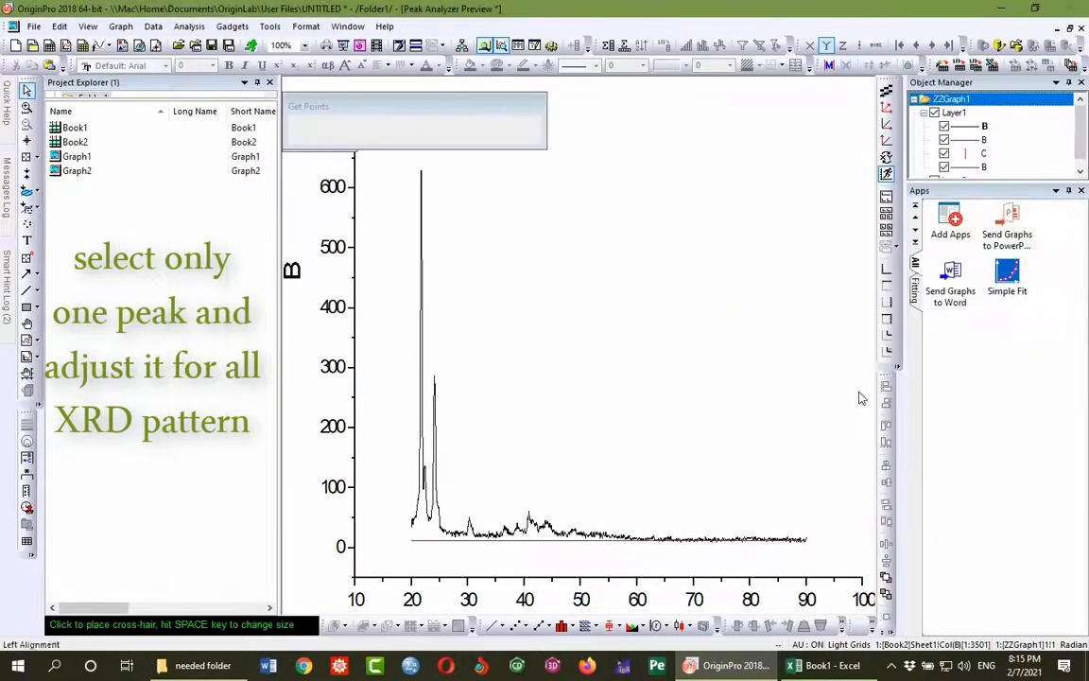
{"action": "double_click", "coordinate": [420, 291]}
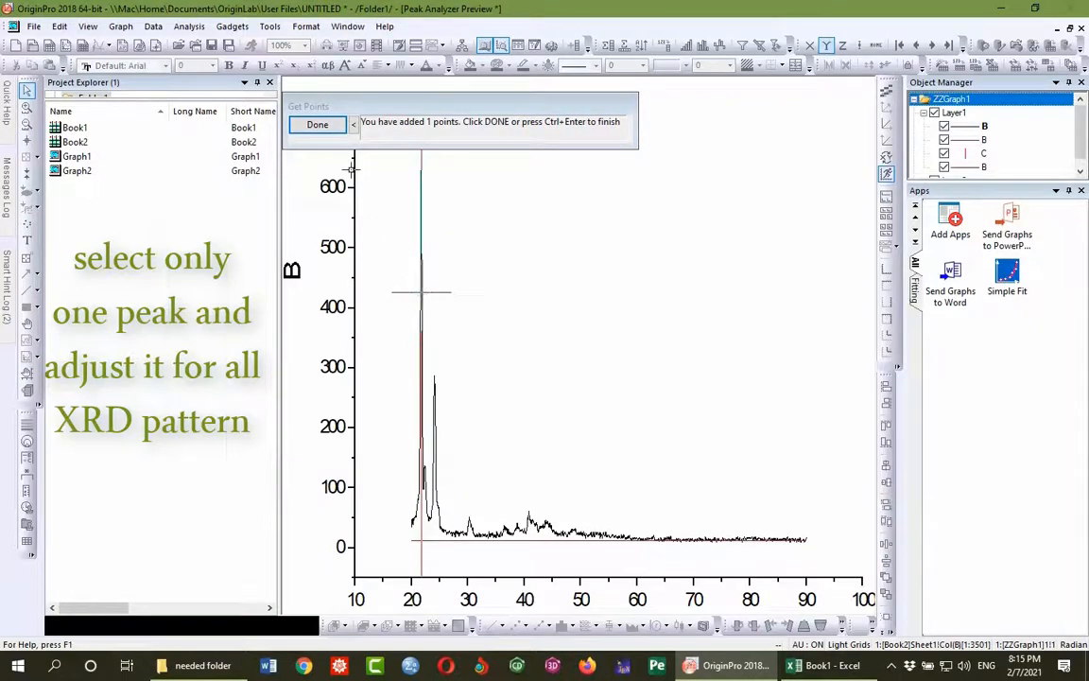
{"action": "left_click", "coordinate": [321, 125]}
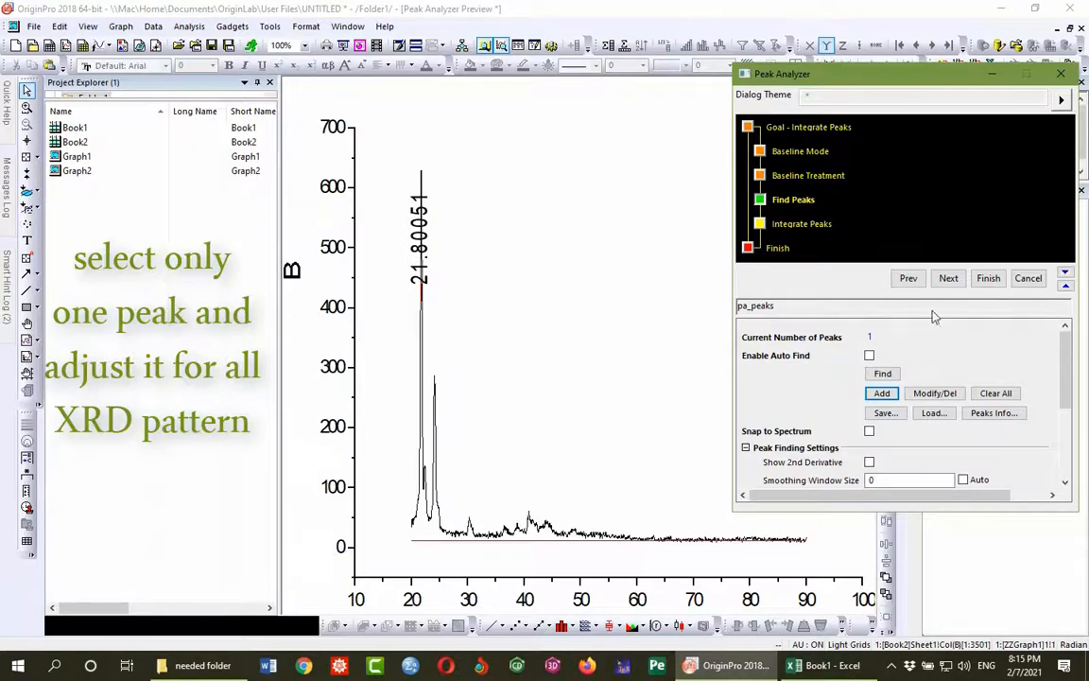
Step: Adjust the integration window on the preview graph to span from 20 to about 87.66, and finish the peak integration
{"action": "left_click", "coordinate": [948, 278]}
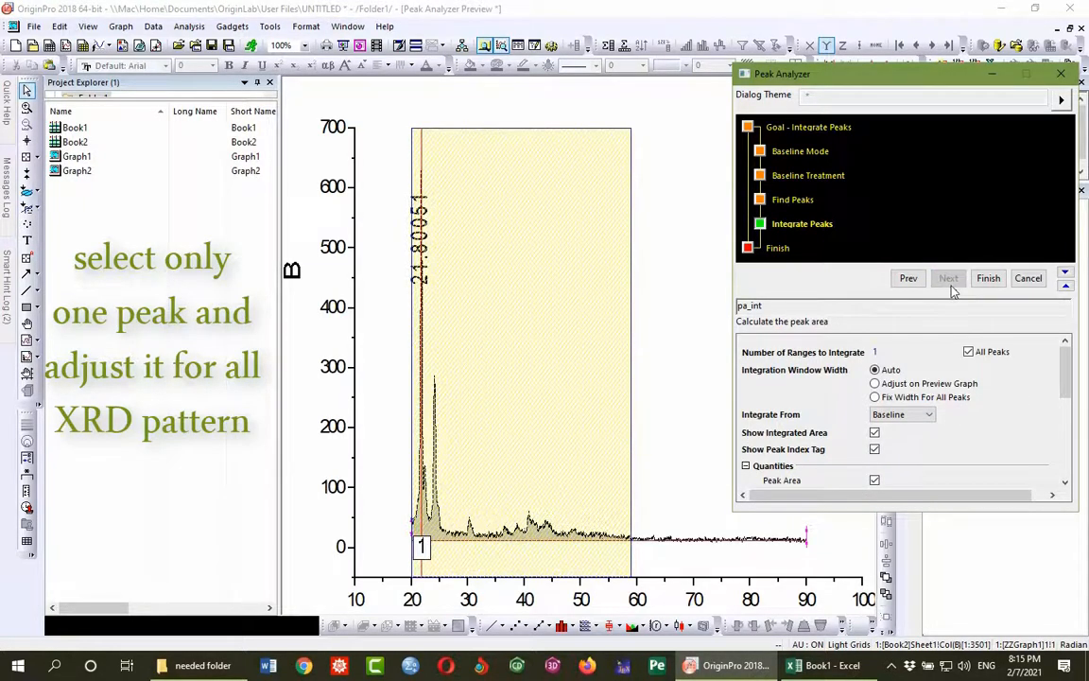
{"action": "left_click", "coordinate": [884, 385]}
{"action": "left_click", "coordinate": [561, 432]}
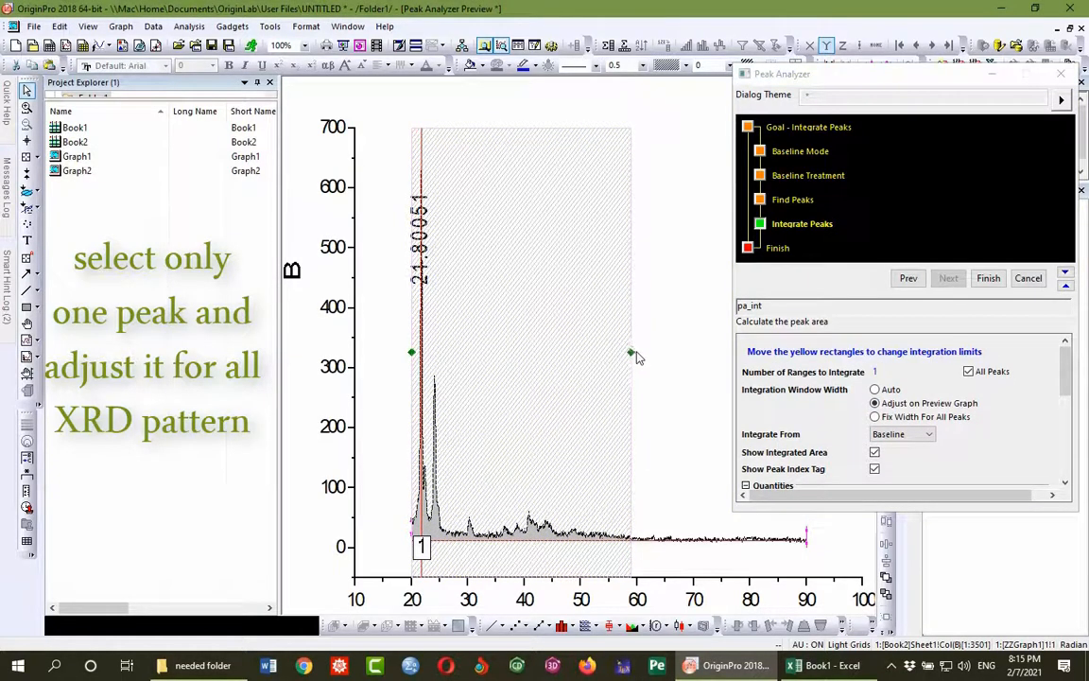
{"action": "mouse_move", "coordinate": [630, 349]}
{"action": "left_mouse_down"}
{"action": "mouse_move", "coordinate": [637, 340]}
{"action": "mouse_move", "coordinate": [656, 354]}
{"action": "mouse_move", "coordinate": [801, 376]}
{"action": "mouse_move", "coordinate": [792, 379]}
{"action": "left_mouse_up"}
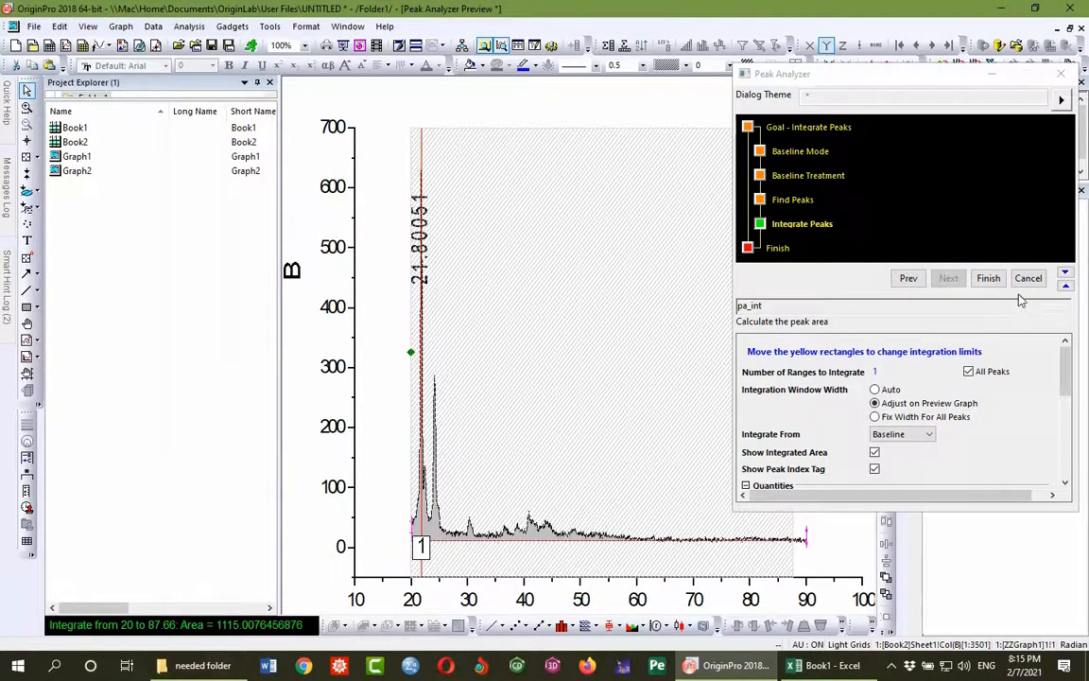
{"action": "left_click", "coordinate": [988, 277]}
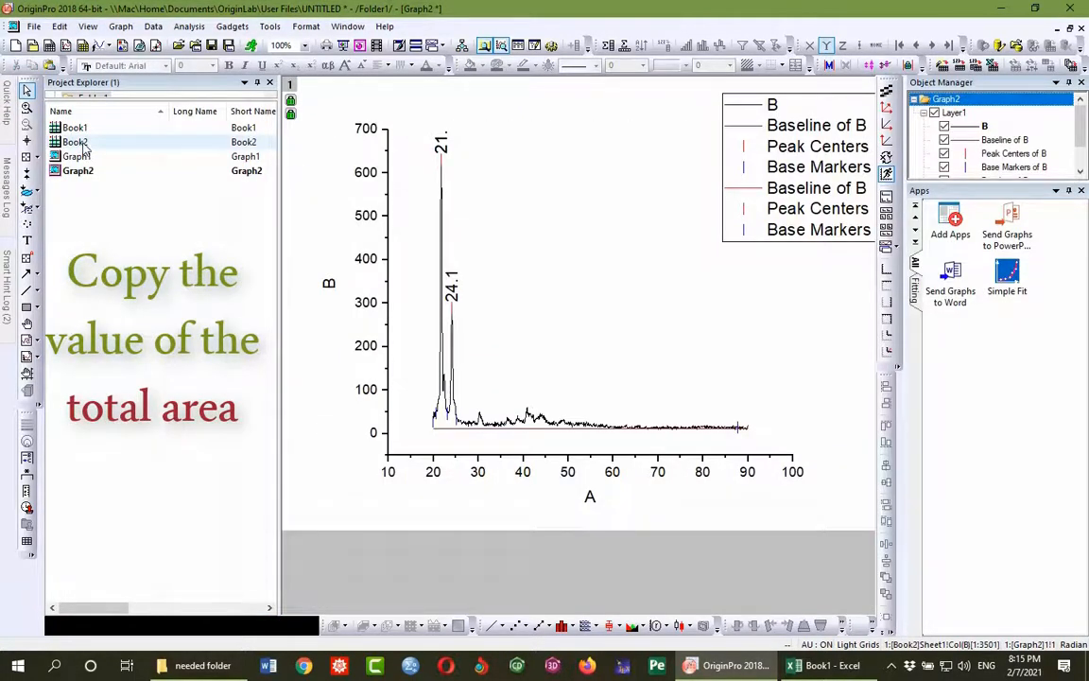
Step: Copy the area value from Book2's new integration results and paste it into cell B7 of the Excel workbook
{"action": "double_click", "coordinate": [84, 143]}
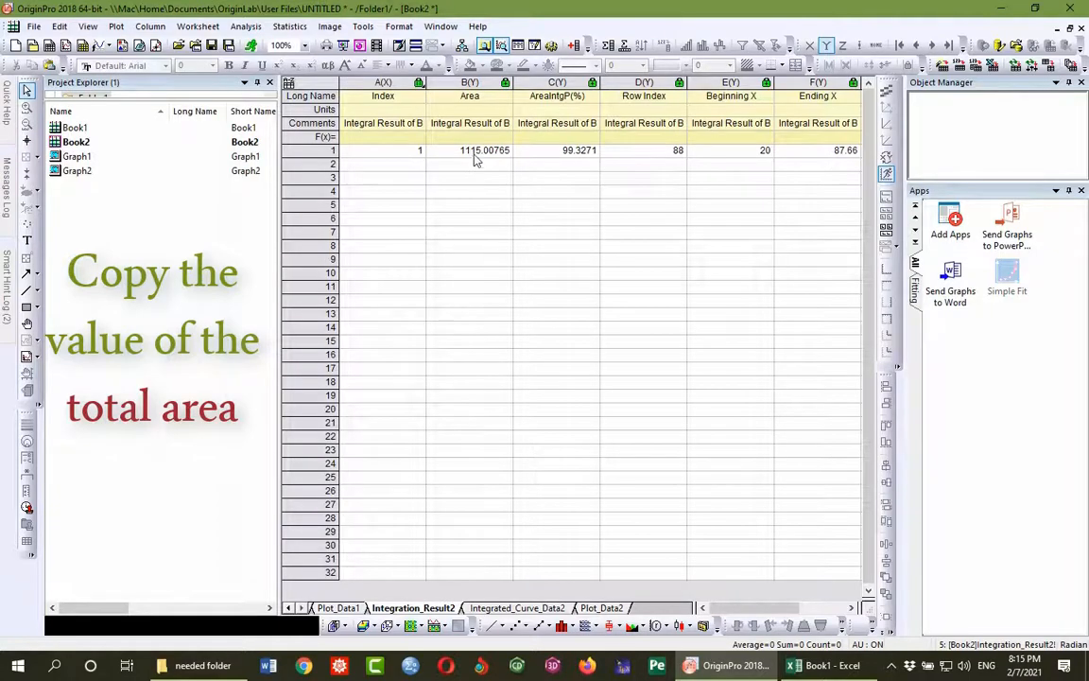
{"action": "left_click", "coordinate": [476, 157]}
{"action": "right_click", "coordinate": [475, 156]}
{"action": "left_click", "coordinate": [503, 178]}
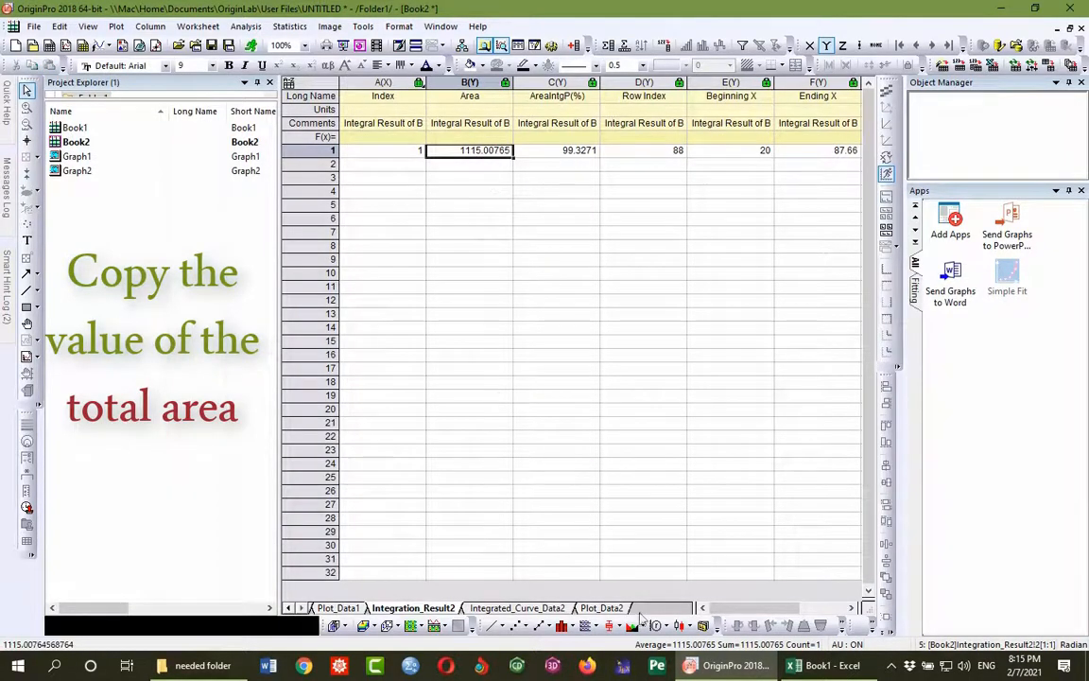
{"action": "left_click", "coordinate": [824, 664]}
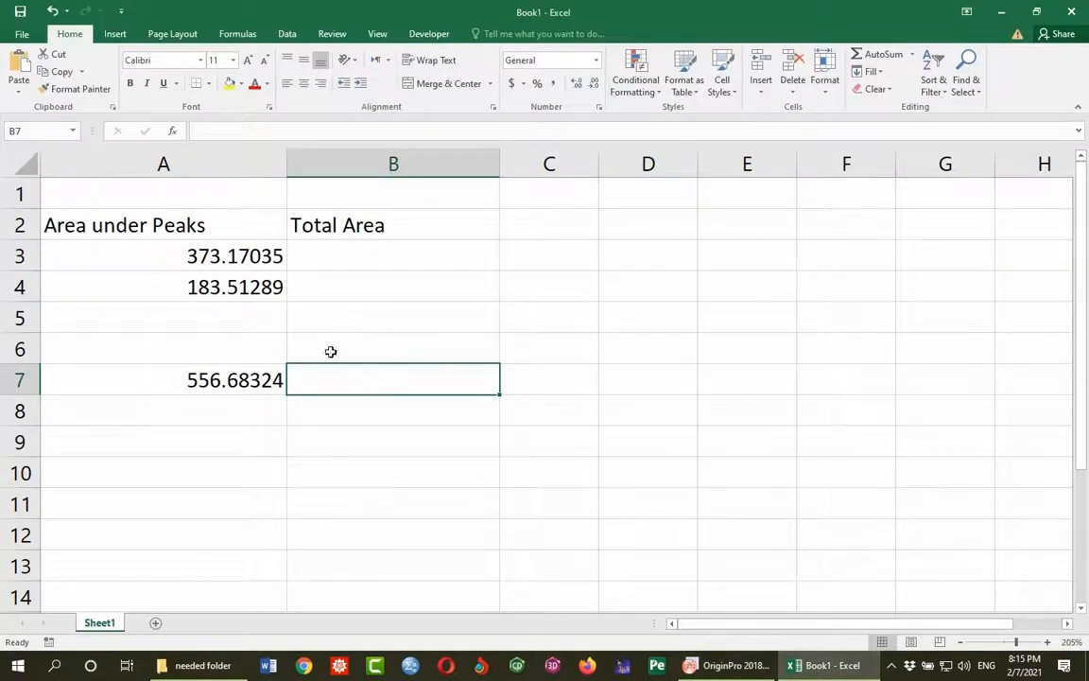
{"action": "right_click", "coordinate": [359, 381]}
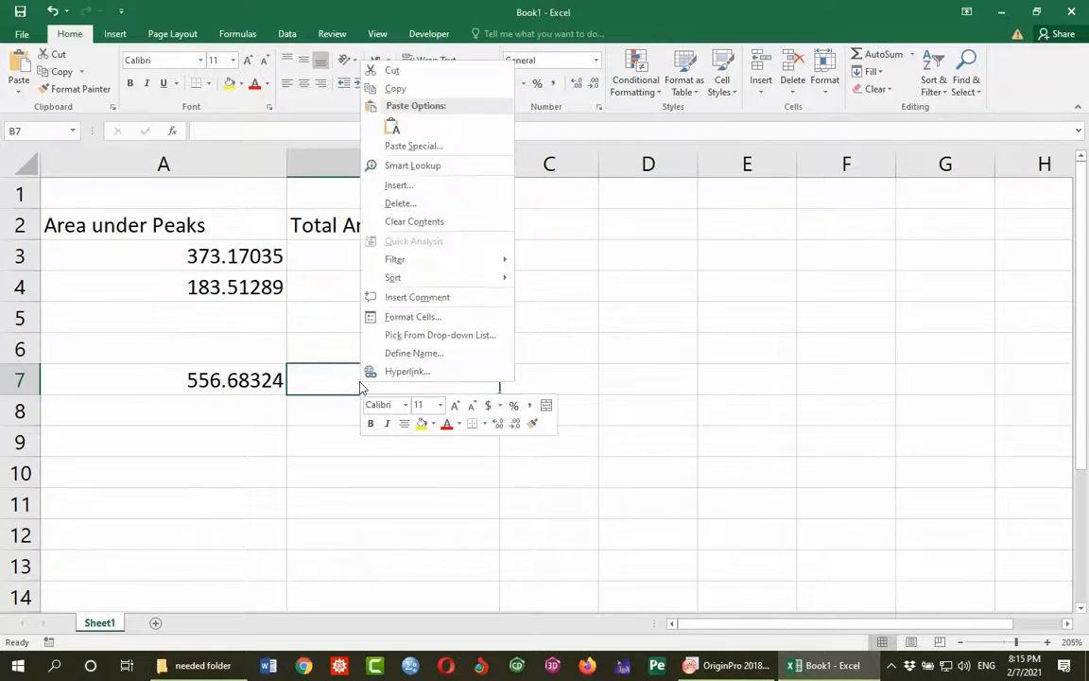
{"action": "left_click", "coordinate": [391, 123]}
Step: Left-align the cell range A2:D7 and set its font to Times New Roman
{"action": "scroll", "coordinate": [698, 275], "scroll_direction": "up", "scroll_amount": 1}
{"action": "left_click_drag", "start_coordinate": [132, 230], "coordinate": [559, 354]}
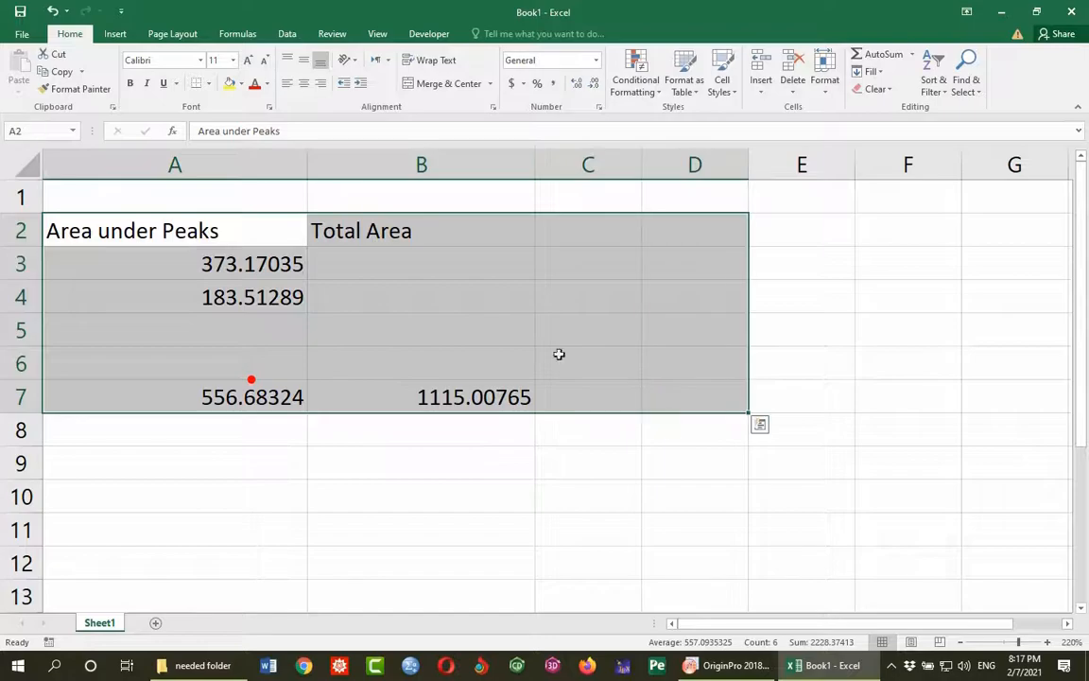
{"action": "left_click", "coordinate": [289, 86]}
{"action": "left_click", "coordinate": [203, 61]}
{"action": "type", "text": "Times New Roman"}
{"action": "key", "text": "Return"}
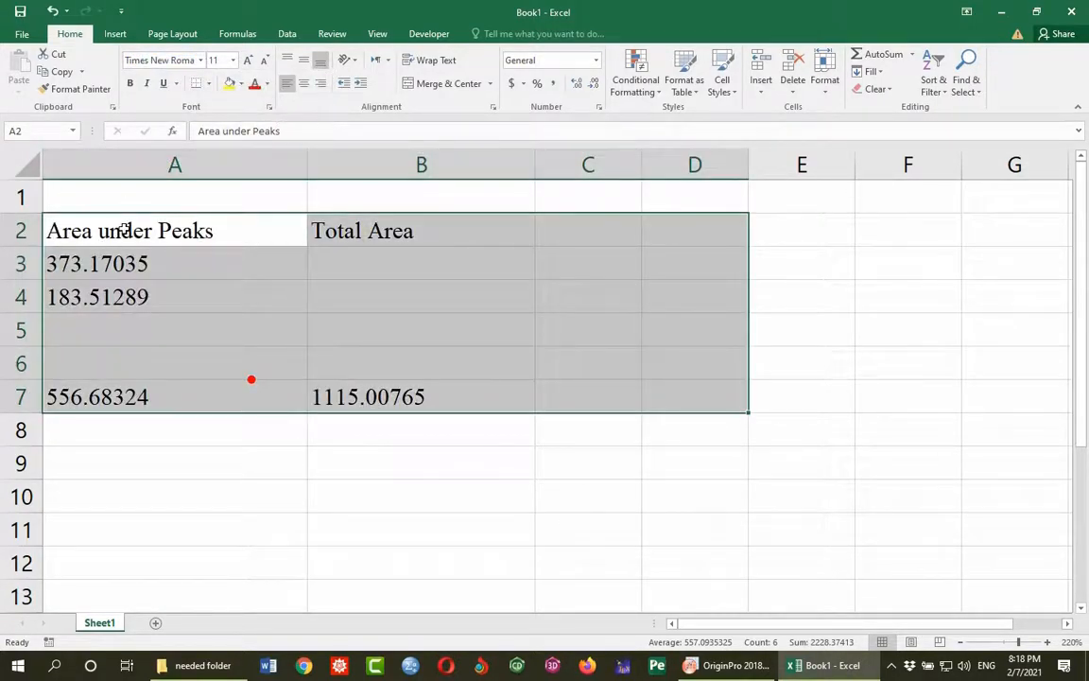
Step: Fill the header cells A2:C2 with light blue-gray and add borders around each of them
{"action": "left_click_drag", "start_coordinate": [115, 230], "coordinate": [631, 234]}
{"action": "left_click", "coordinate": [240, 83]}
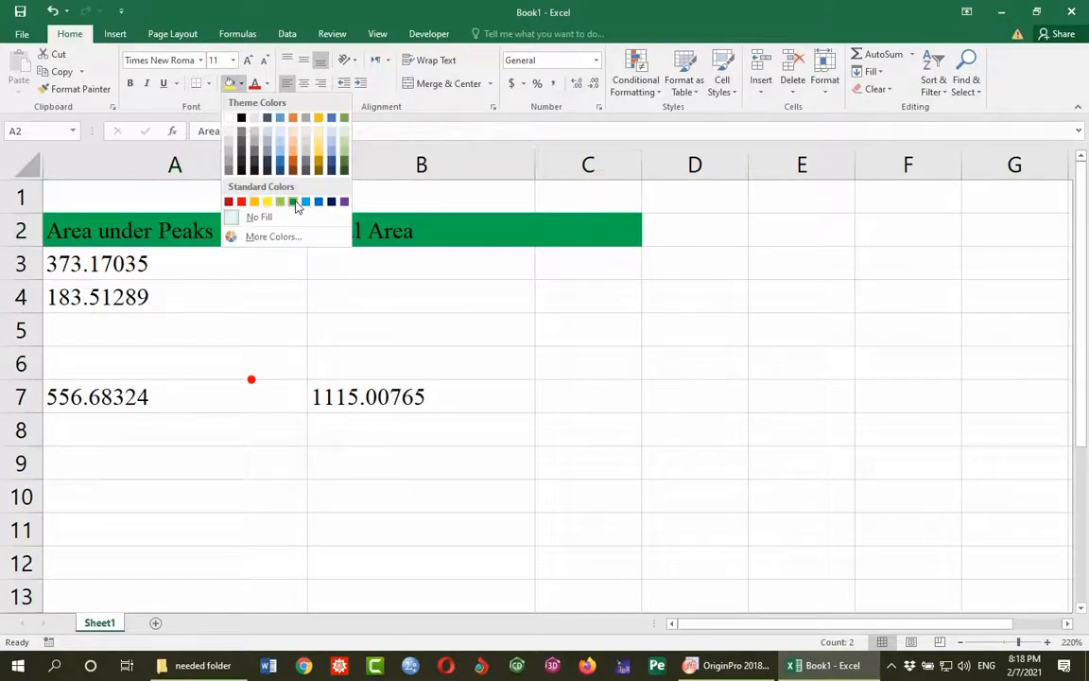
{"action": "left_click", "coordinate": [266, 130]}
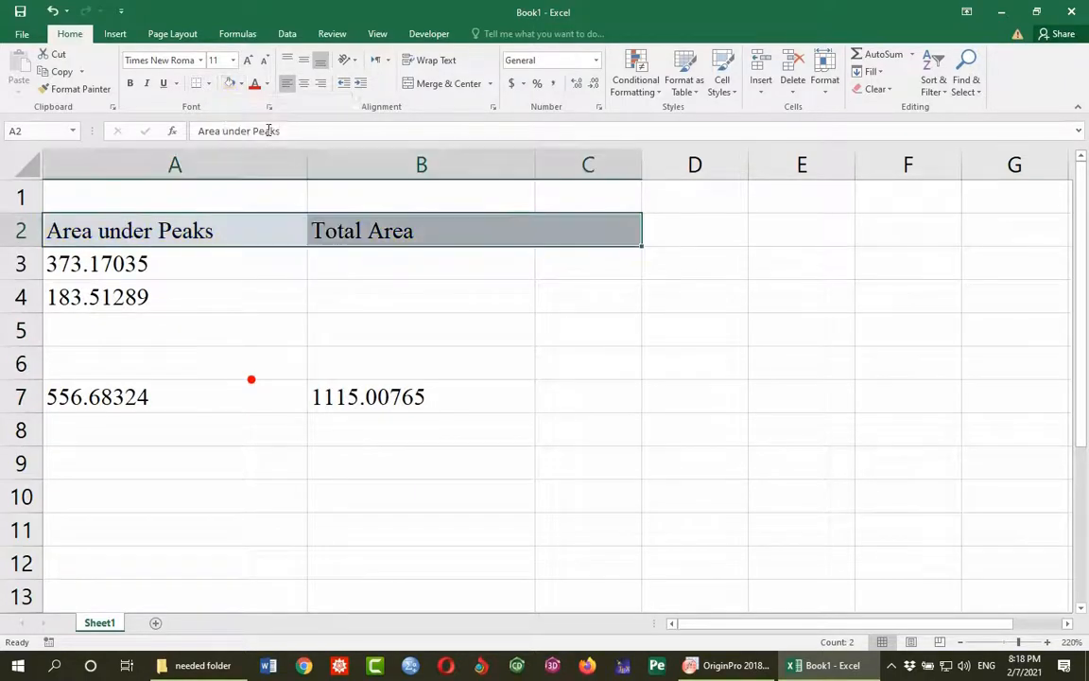
{"action": "left_click", "coordinate": [212, 85]}
{"action": "left_click", "coordinate": [224, 214]}
{"action": "left_click", "coordinate": [575, 331]}
{"action": "left_click", "coordinate": [585, 398]}
Step: Widen column C and enter the heading "Degree of Crystallinity" in cell C2
{"action": "left_click", "coordinate": [595, 238]}
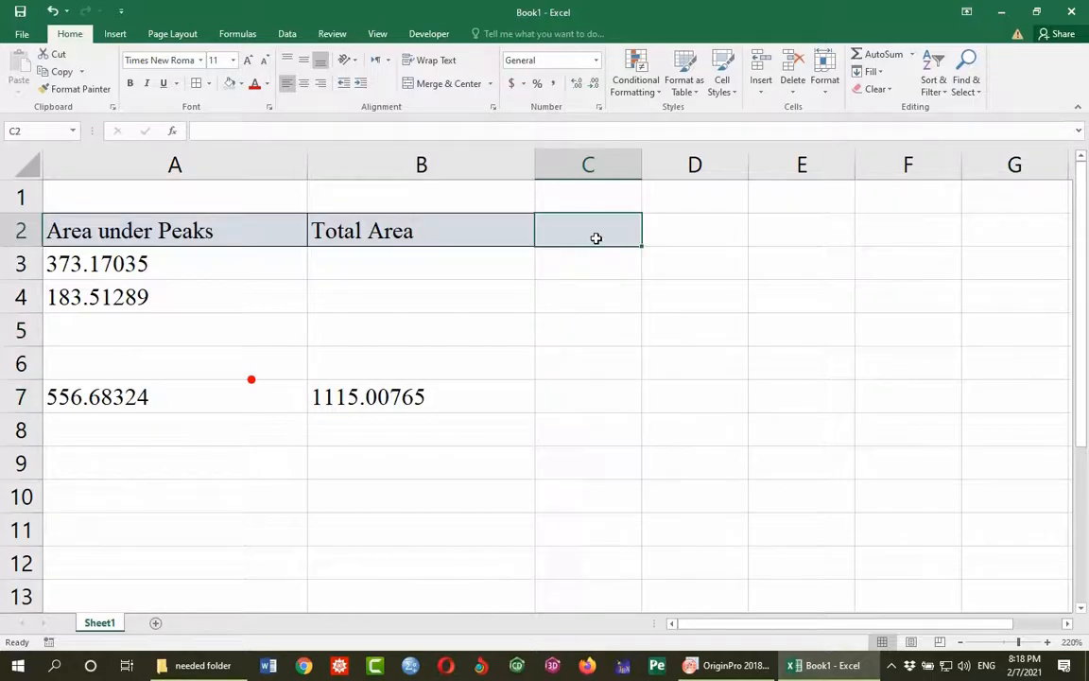
{"action": "left_click_drag", "start_coordinate": [641, 164], "coordinate": [743, 165]}
{"action": "type", "text": "Degree"}
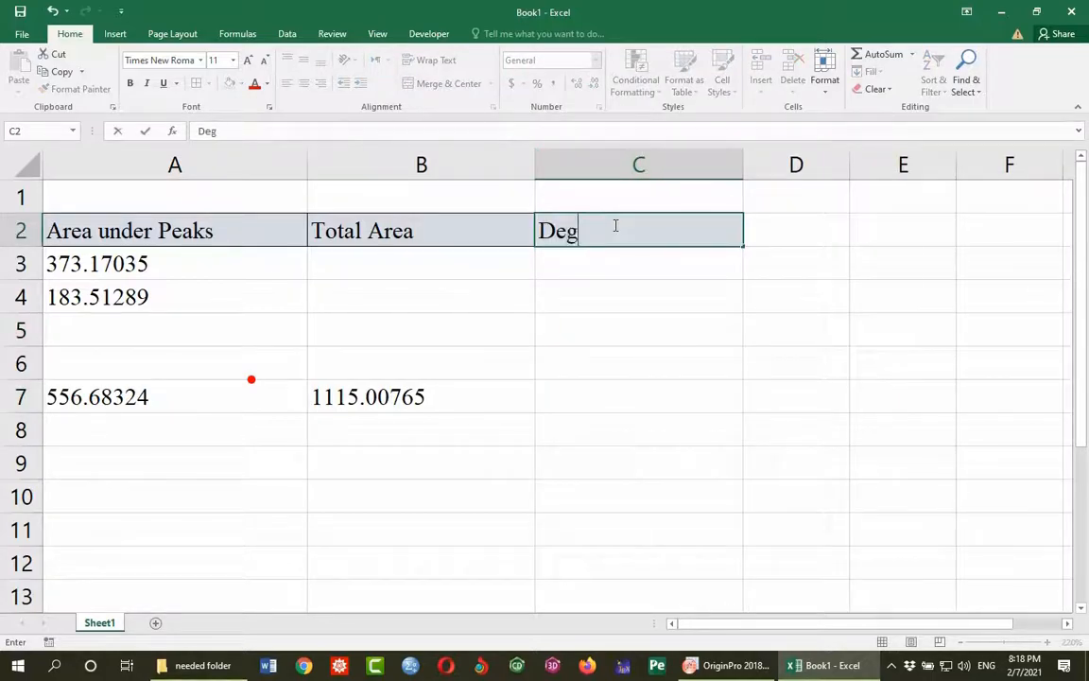
{"action": "type", "text": " of Crystallinity"}
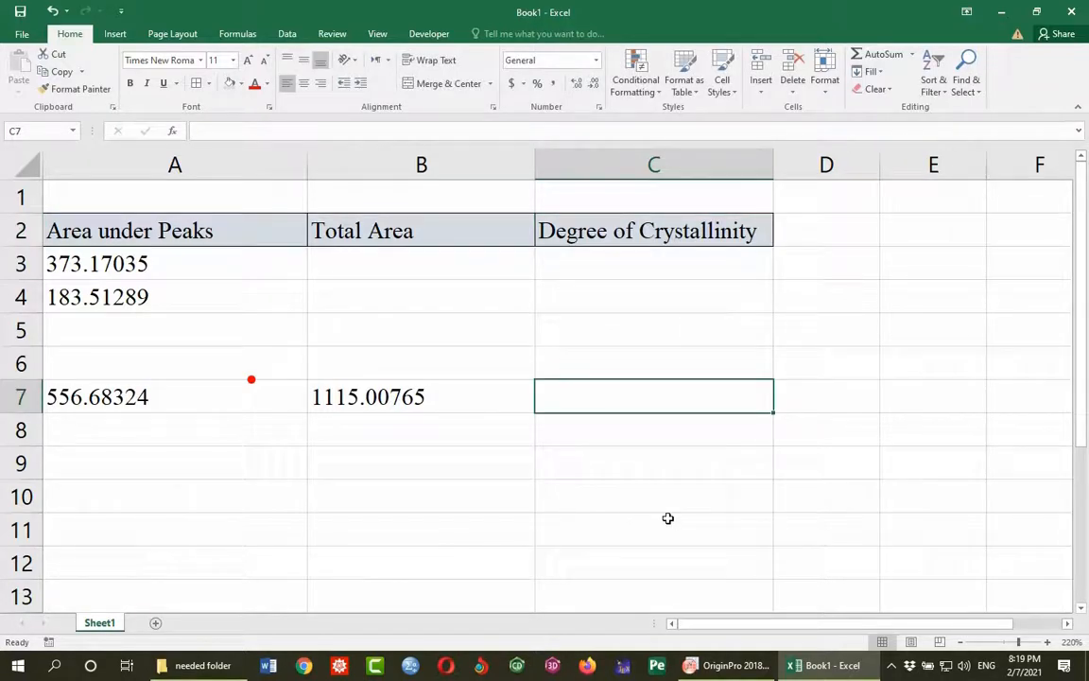
Step: Enter the formula =A7/B7 in cell C7 to divide the crystalline peak area by the total area
{"action": "type", "text": "="}
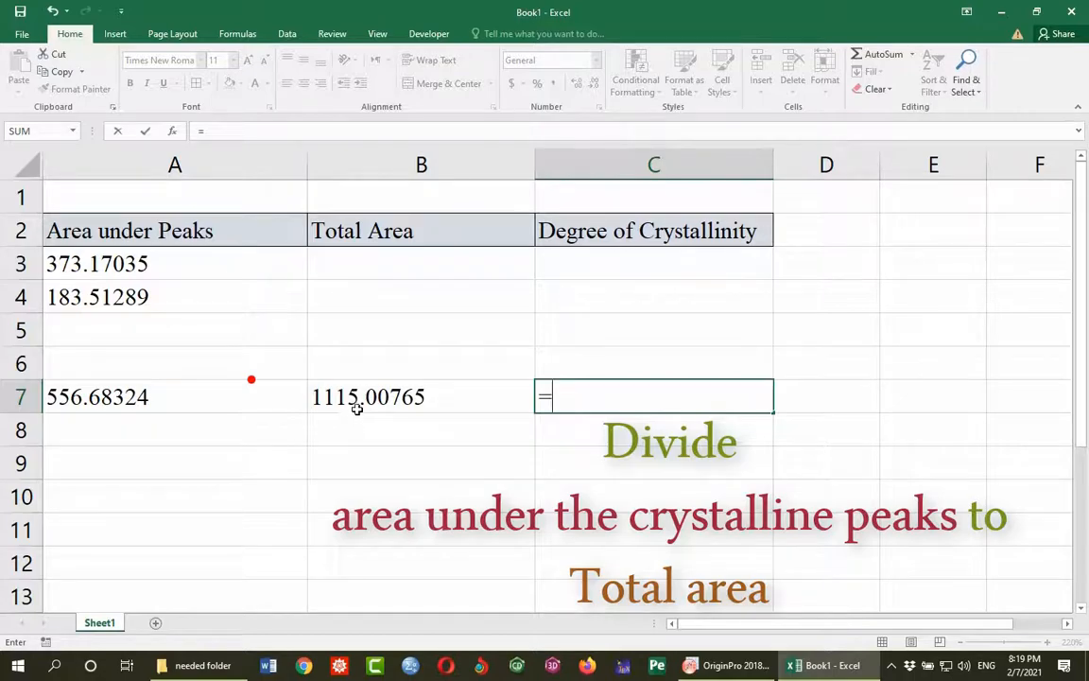
{"action": "left_click", "coordinate": [198, 397]}
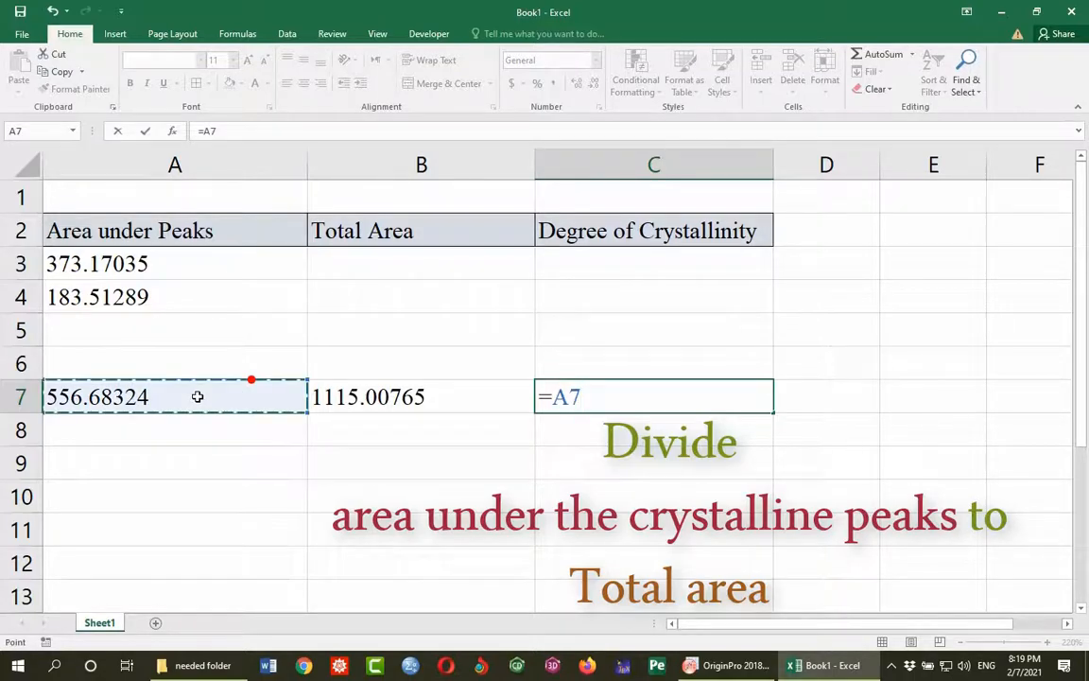
{"action": "type", "text": "/"}
{"action": "left_click", "coordinate": [338, 397]}
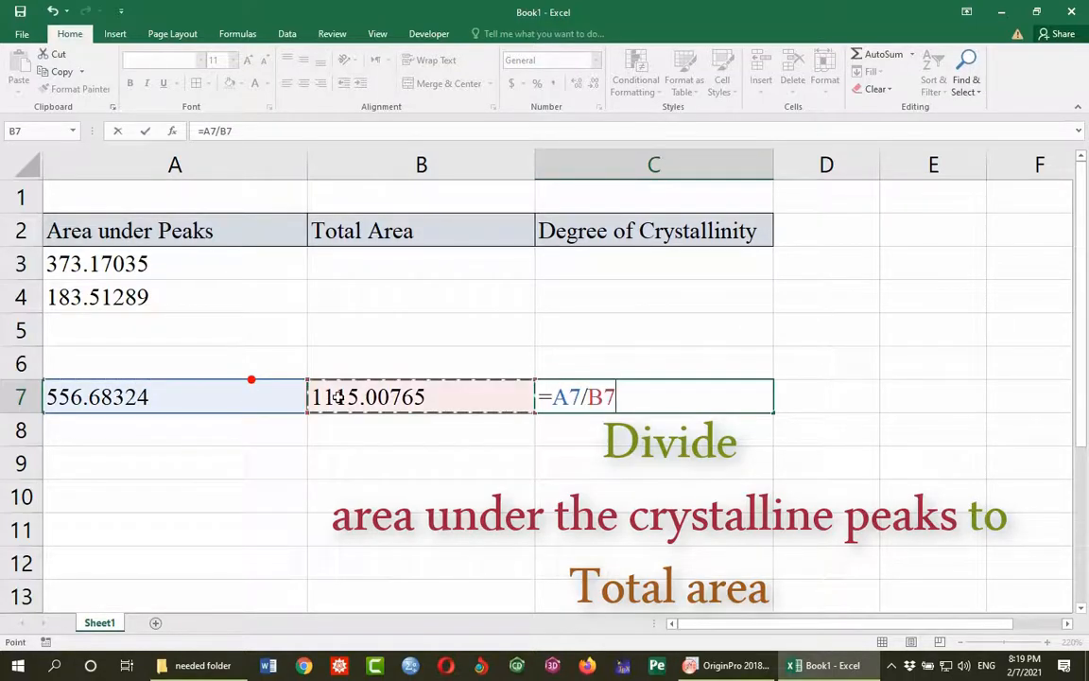
{"action": "key", "text": "Return"}
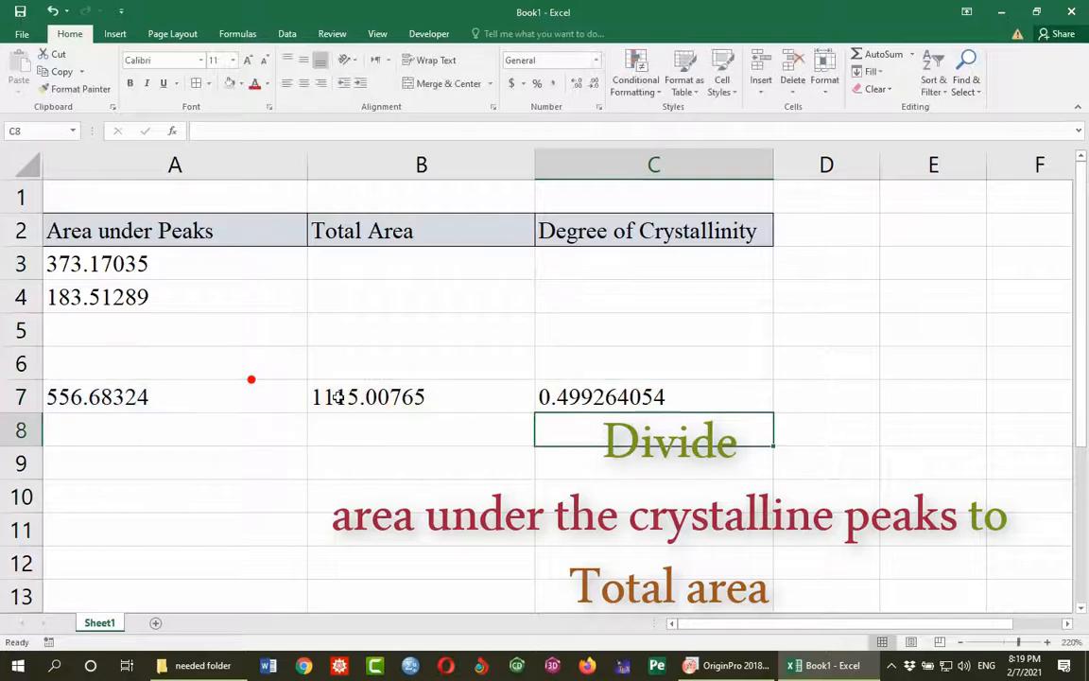
Step: Format the degree of crystallinity result in cell C7 as a percentage
{"action": "left_click", "coordinate": [575, 397]}
{"action": "left_click", "coordinate": [596, 60]}
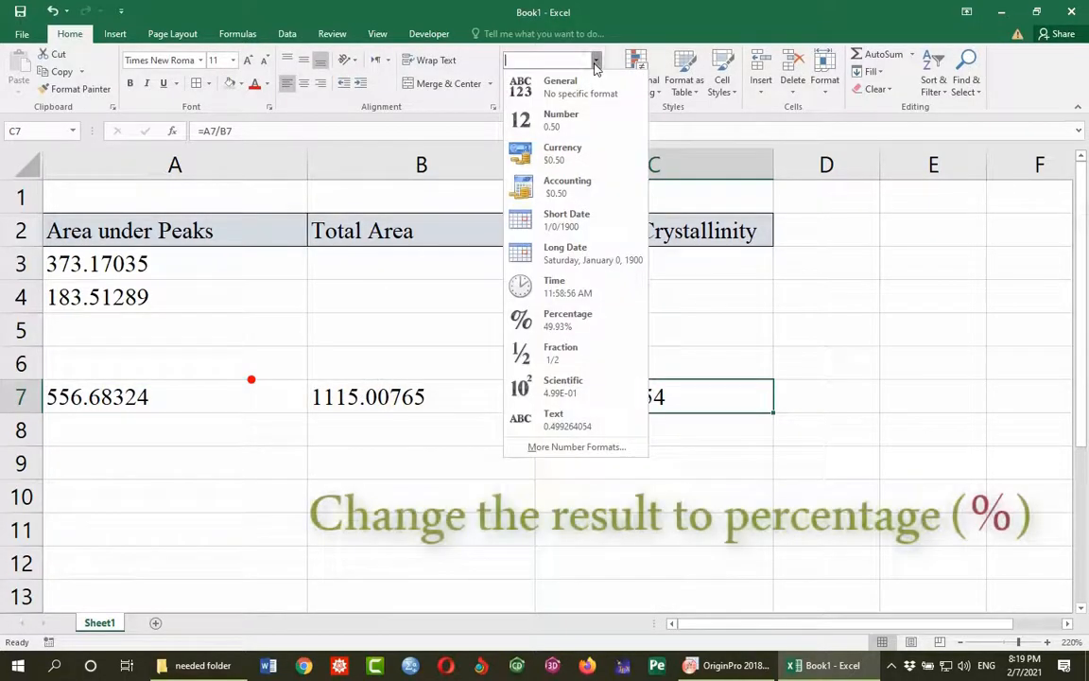
{"action": "left_click", "coordinate": [591, 318]}
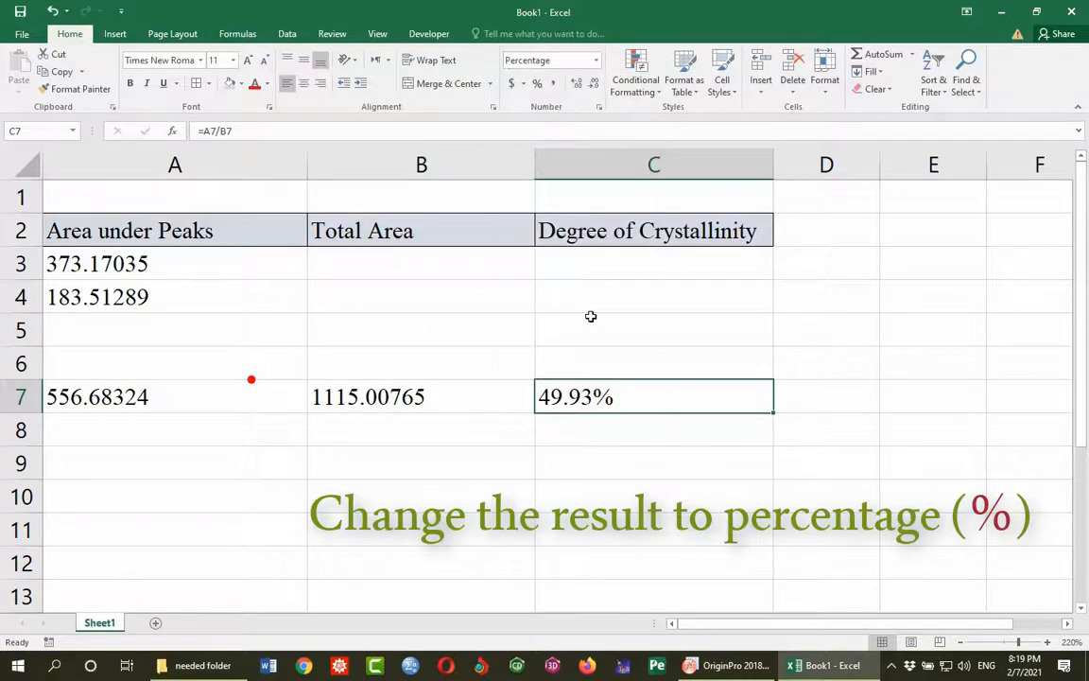
{"action": "left_click", "coordinate": [827, 401]}
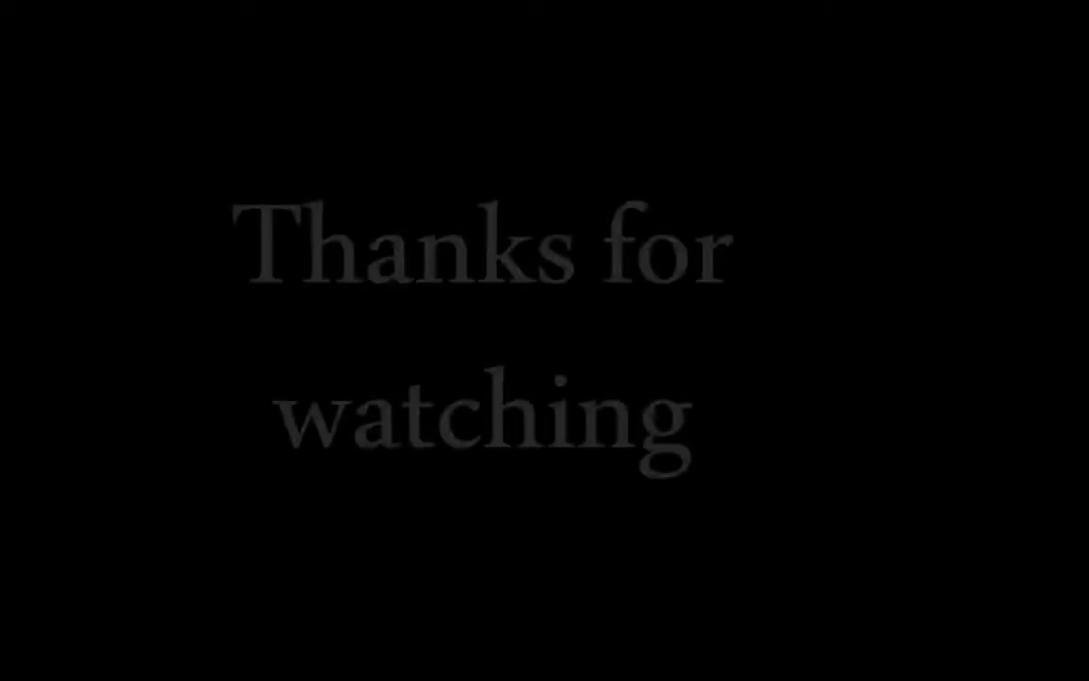